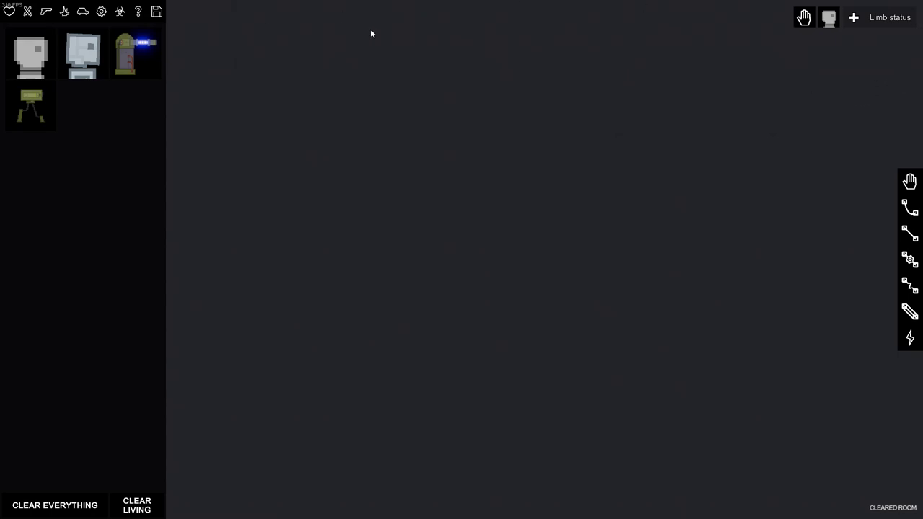
Open the Local saved-contraptions list and pick the saved roulette build
{"action": "left_click", "coordinate": [139, 11]}
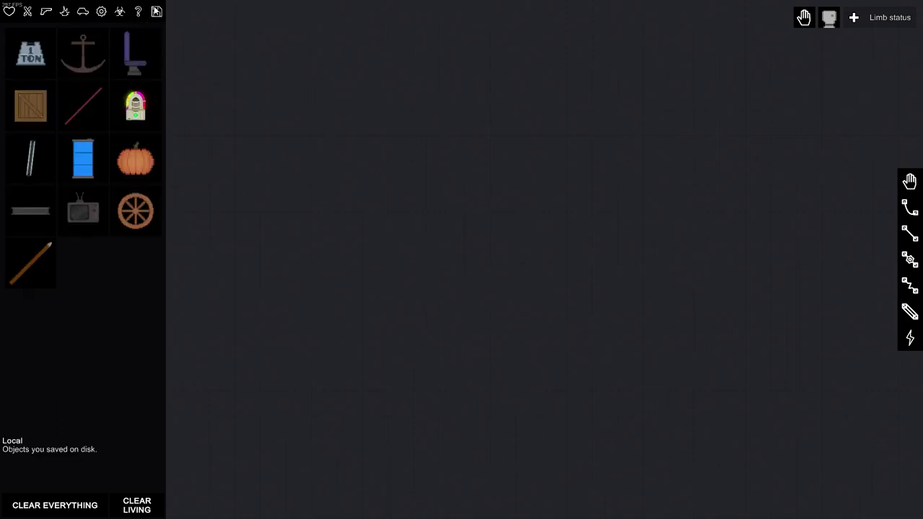
{"action": "left_click", "coordinate": [157, 11]}
{"action": "left_click", "coordinate": [31, 49]}
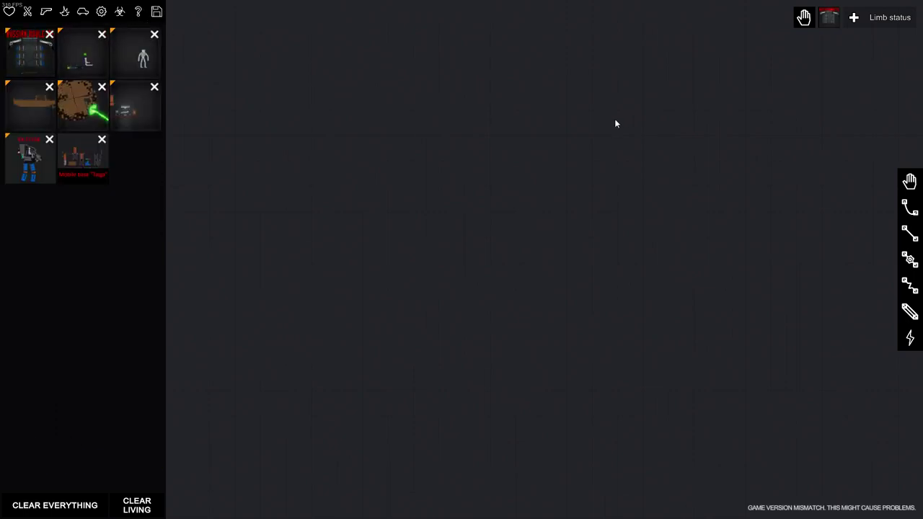
{"action": "scroll", "coordinate": [562, 166], "scroll_direction": "down", "scroll_amount": 3}
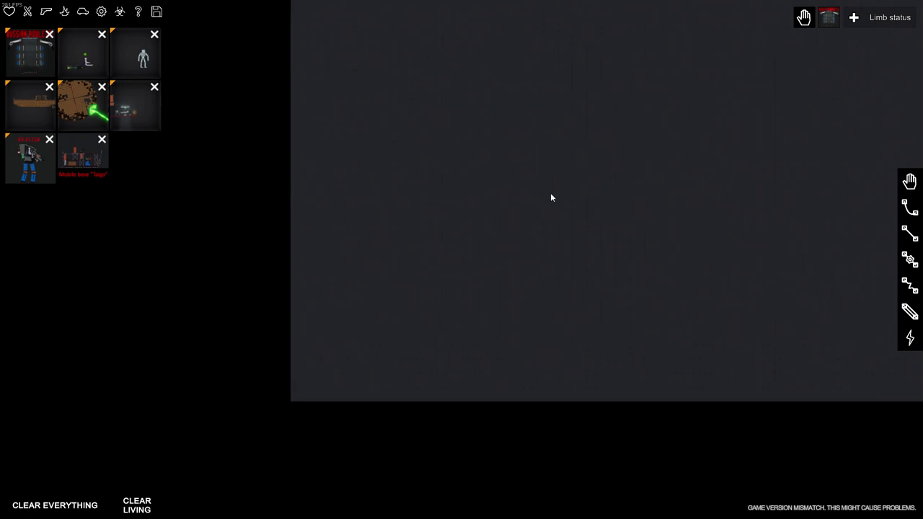
Spawn the roulette contraption in the empty map and fire the guns beside the spike pit
{"action": "left_click", "coordinate": [550, 192]}
{"action": "scroll", "coordinate": [557, 194], "scroll_direction": "up", "scroll_amount": 5}
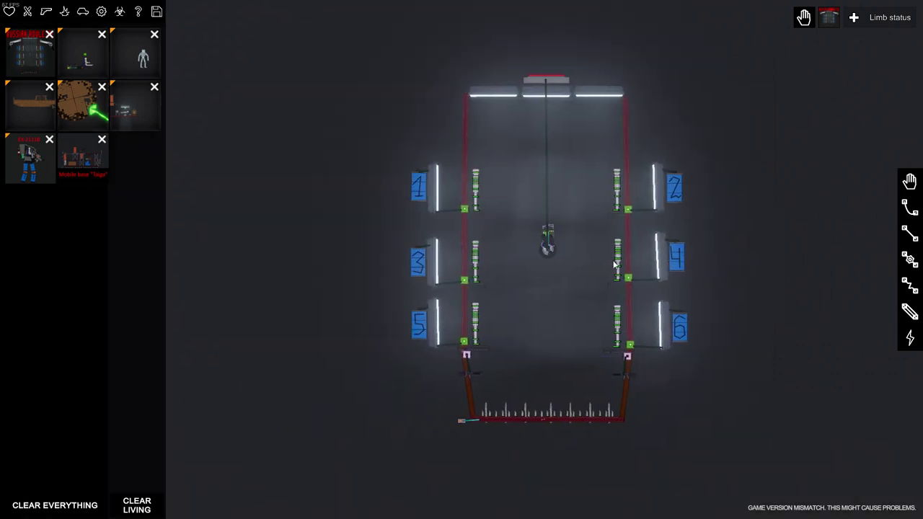
{"action": "scroll", "coordinate": [614, 265], "scroll_direction": "up", "scroll_amount": 3}
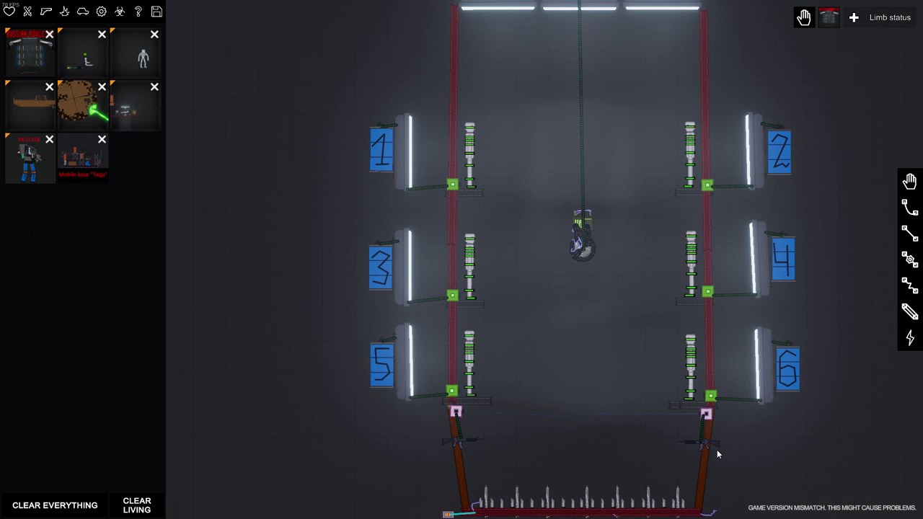
{"action": "left_click", "coordinate": [697, 423]}
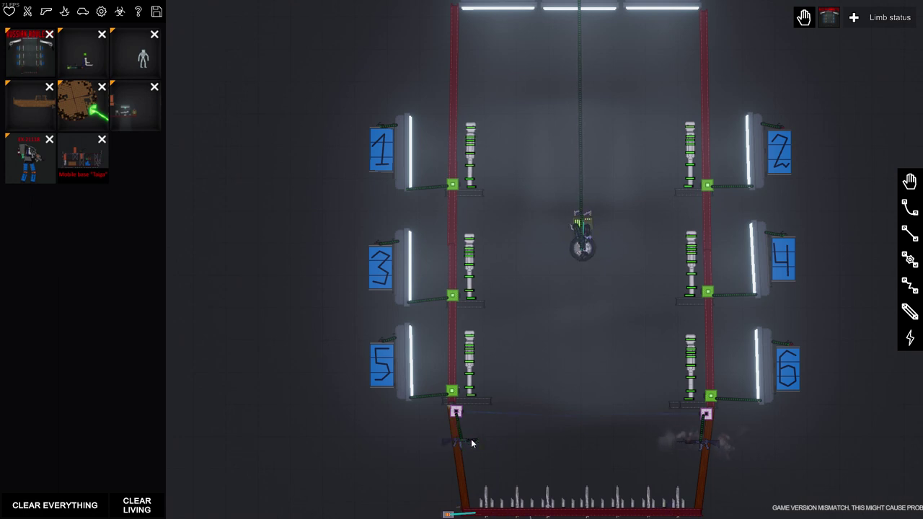
{"action": "left_click", "coordinate": [708, 444]}
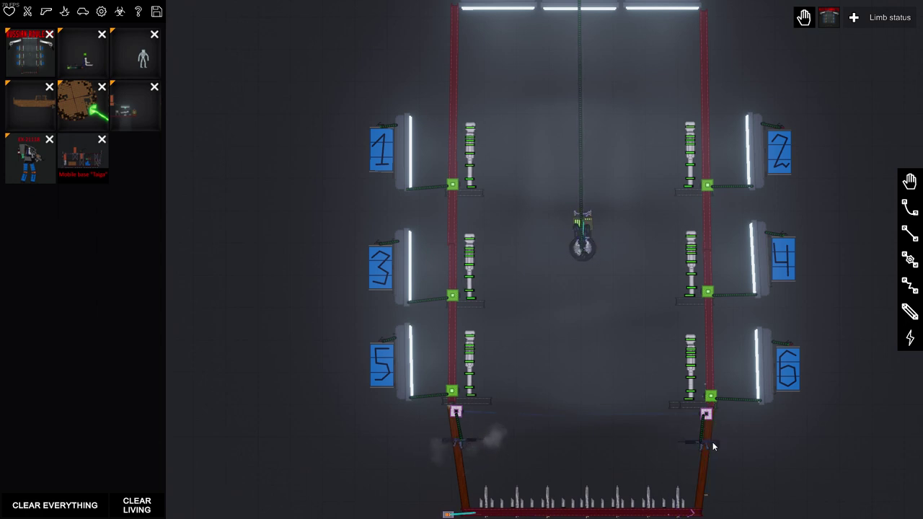
{"action": "left_click", "coordinate": [710, 444]}
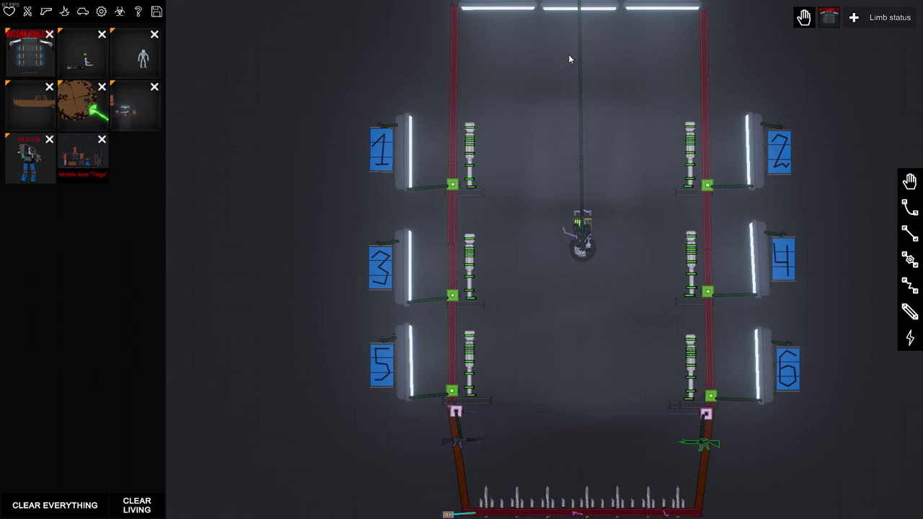
{"action": "scroll", "coordinate": [576, 73], "scroll_direction": "up", "scroll_amount": 3}
{"action": "scroll", "coordinate": [618, 55], "scroll_direction": "up", "scroll_amount": 1}
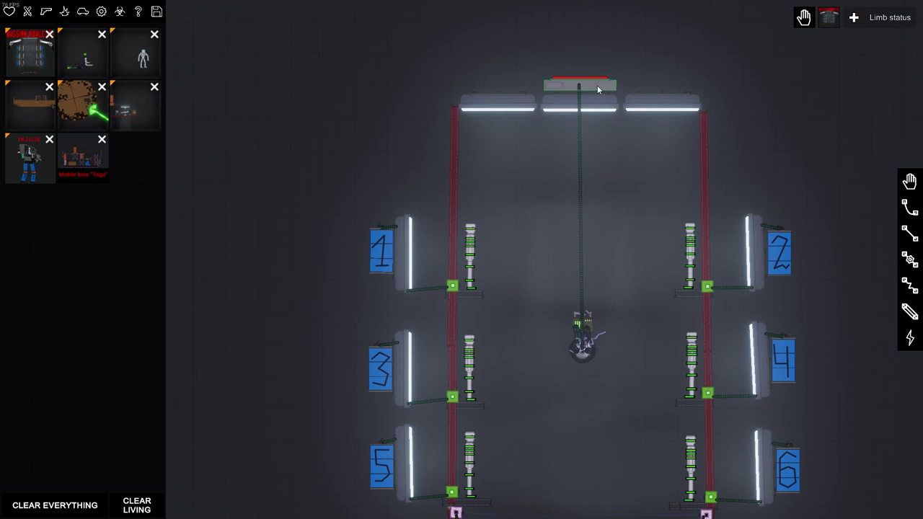
{"action": "scroll", "coordinate": [666, 134], "scroll_direction": "down", "scroll_amount": 1}
{"action": "scroll", "coordinate": [667, 133], "scroll_direction": "up", "scroll_amount": 4}
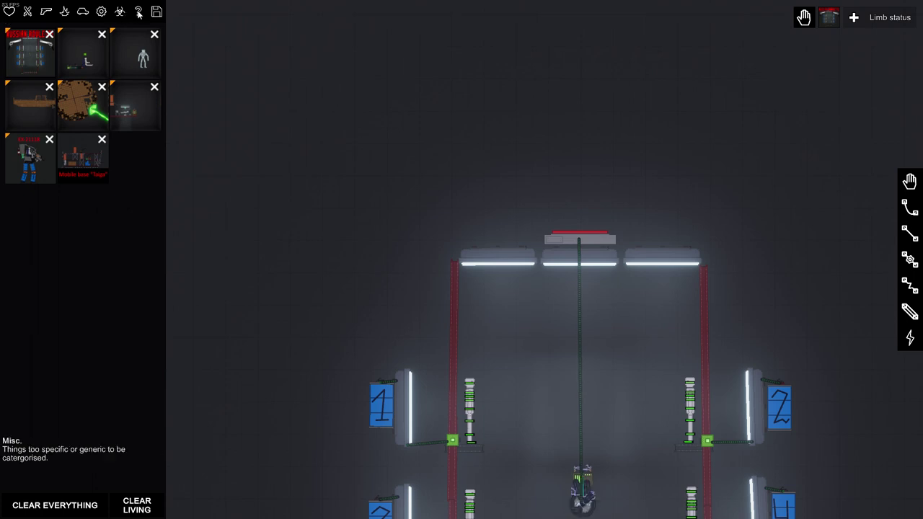
Spawn a wooden crate above the top mechanism and shift it to the upper right
{"action": "left_click", "coordinate": [137, 11]}
{"action": "left_click", "coordinate": [30, 106]}
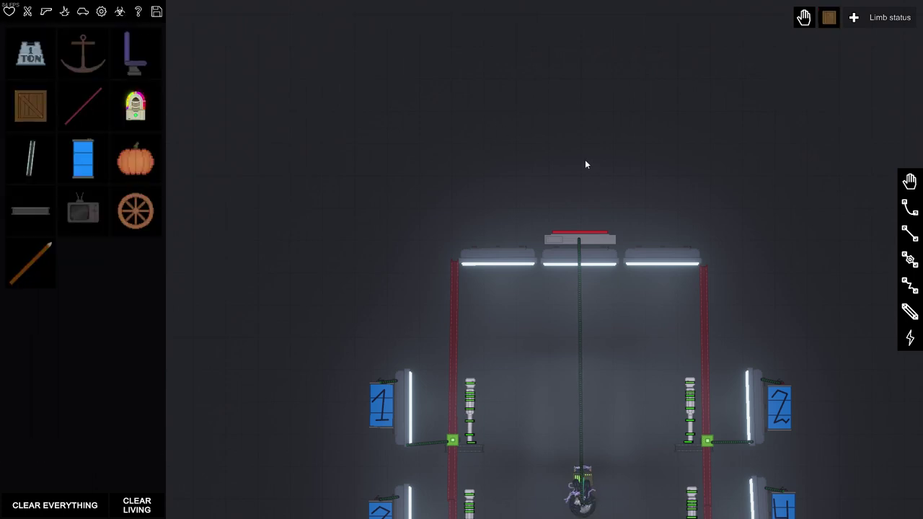
{"action": "left_click", "coordinate": [584, 180]}
{"action": "scroll", "coordinate": [634, 185], "scroll_direction": "down", "scroll_amount": 3}
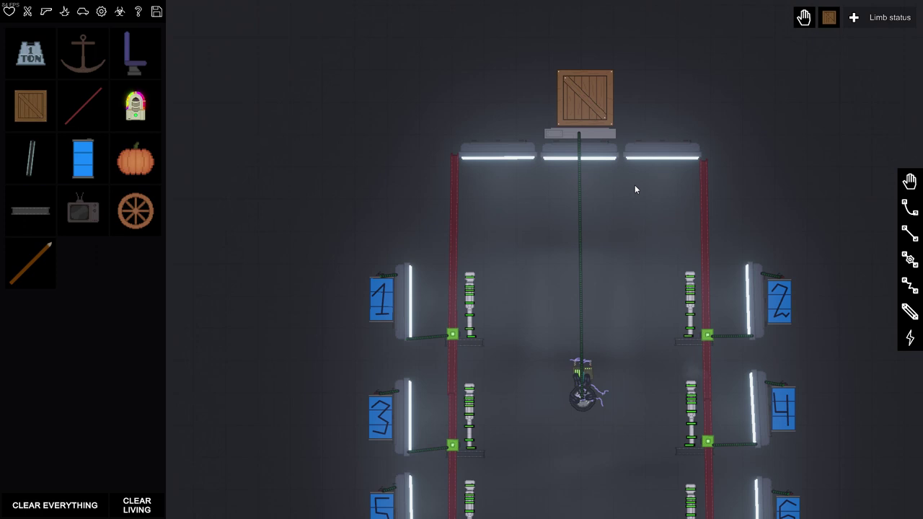
{"action": "left_click", "coordinate": [602, 103]}
{"action": "mouse_move", "coordinate": [602, 104]}
{"action": "left_mouse_down"}
{"action": "mouse_move", "coordinate": [587, 77]}
{"action": "mouse_move", "coordinate": [600, 10]}
{"action": "left_mouse_up"}
{"action": "scroll", "coordinate": [600, 29], "scroll_direction": "down", "scroll_amount": 2}
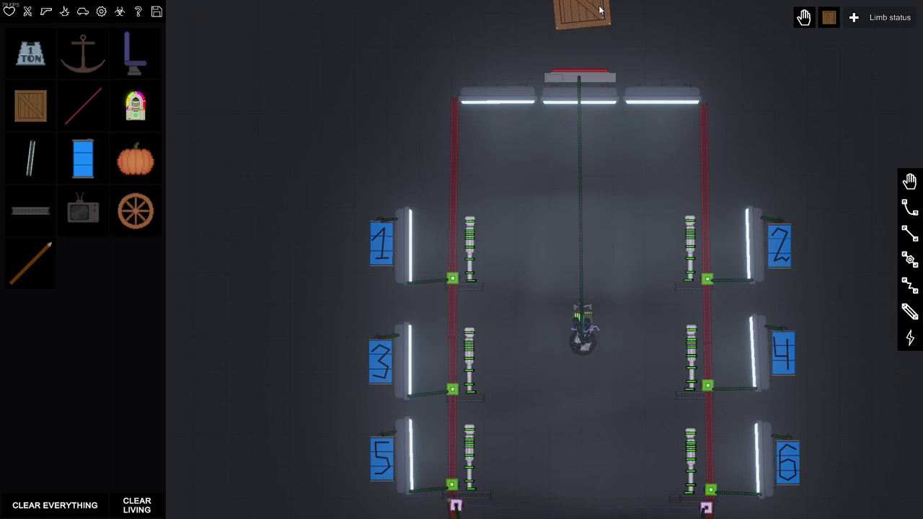
{"action": "left_click_drag", "start_coordinate": [600, 10], "coordinate": [605, 36]}
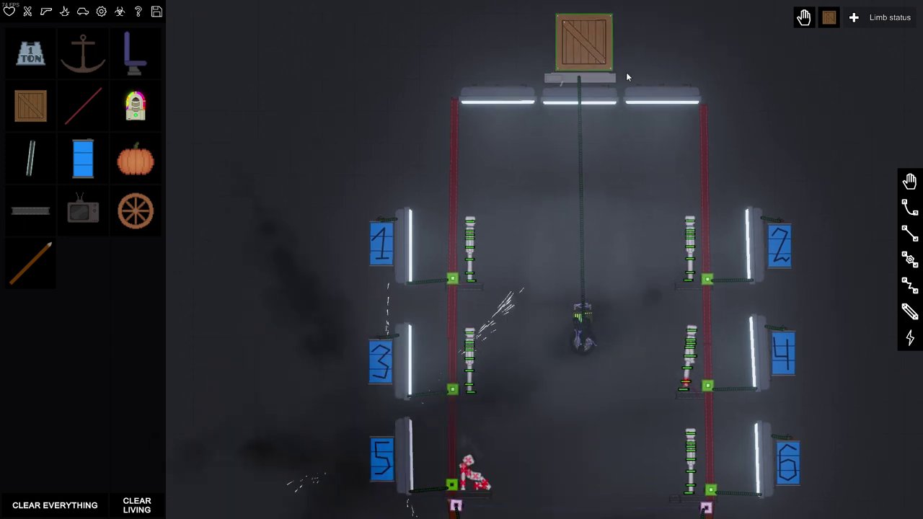
{"action": "left_click", "coordinate": [590, 61]}
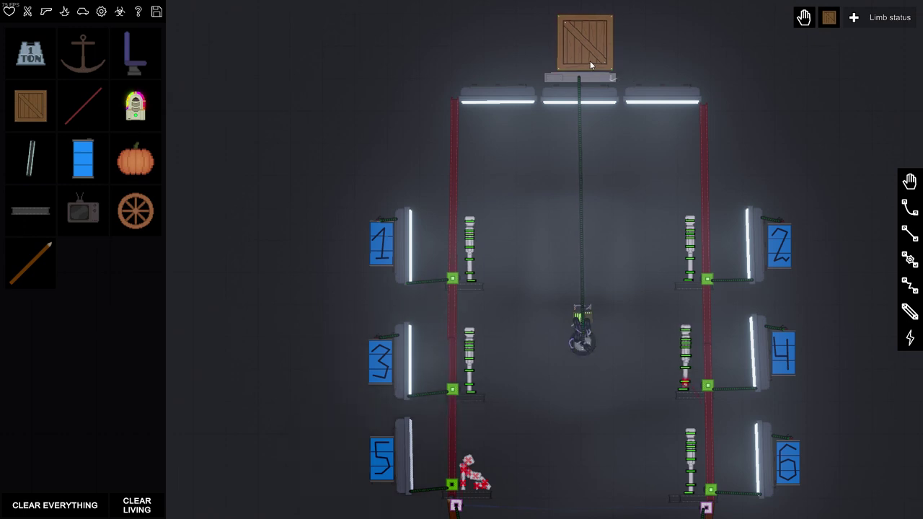
{"action": "left_click_drag", "start_coordinate": [589, 61], "coordinate": [589, 35]}
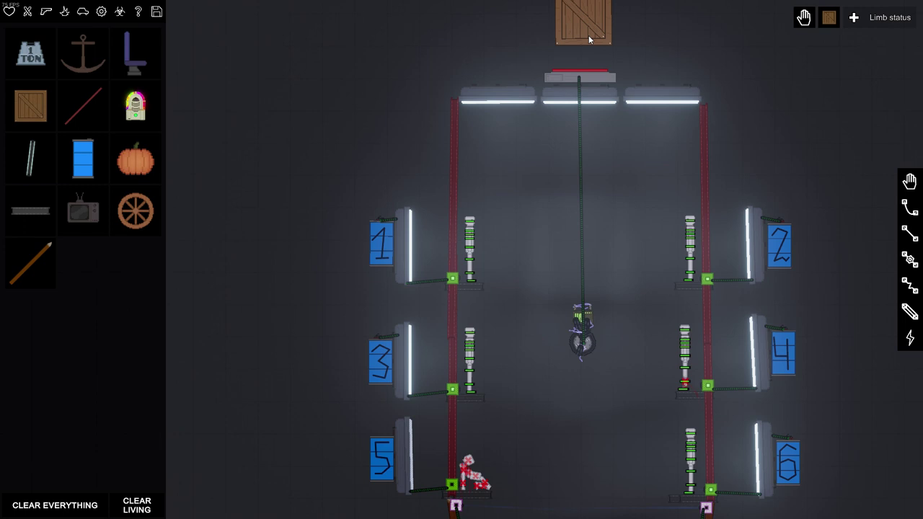
{"action": "left_click_drag", "start_coordinate": [588, 35], "coordinate": [599, 69]}
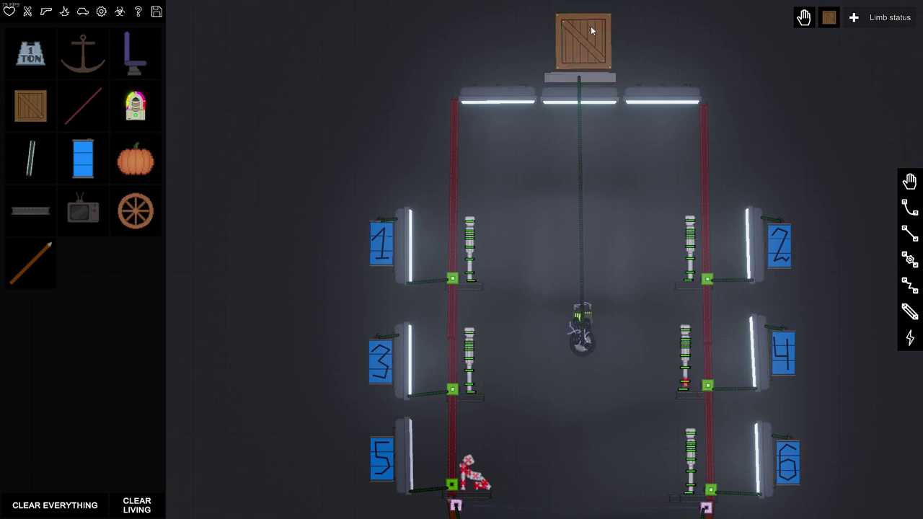
{"action": "mouse_move", "coordinate": [591, 39]}
{"action": "left_mouse_down"}
{"action": "mouse_move", "coordinate": [665, 28]}
{"action": "mouse_move", "coordinate": [654, 67]}
{"action": "left_mouse_up"}
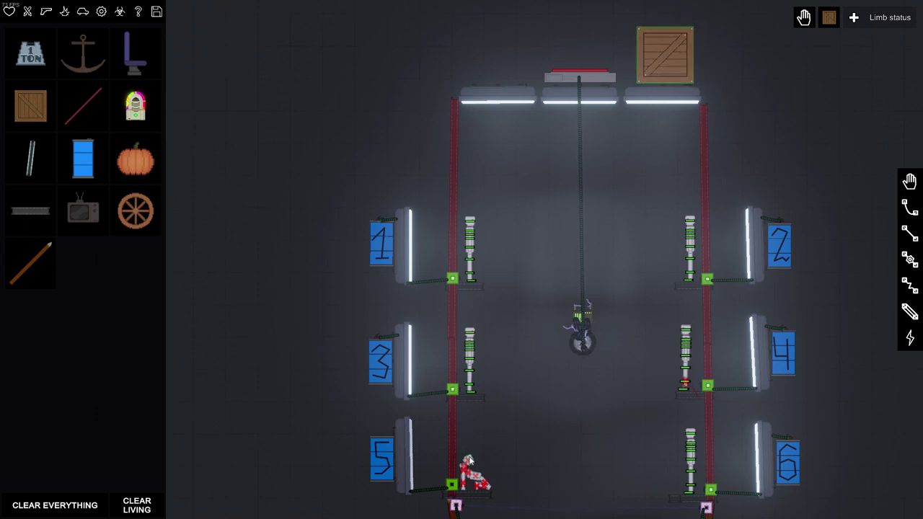
Drag away the dead ragdolls at stations 5 and 6 and fire the trigger, blowing apart the crate
{"action": "mouse_move", "coordinate": [476, 465]}
{"action": "left_mouse_down"}
{"action": "mouse_move", "coordinate": [517, 481]}
{"action": "mouse_move", "coordinate": [534, 505]}
{"action": "left_mouse_up"}
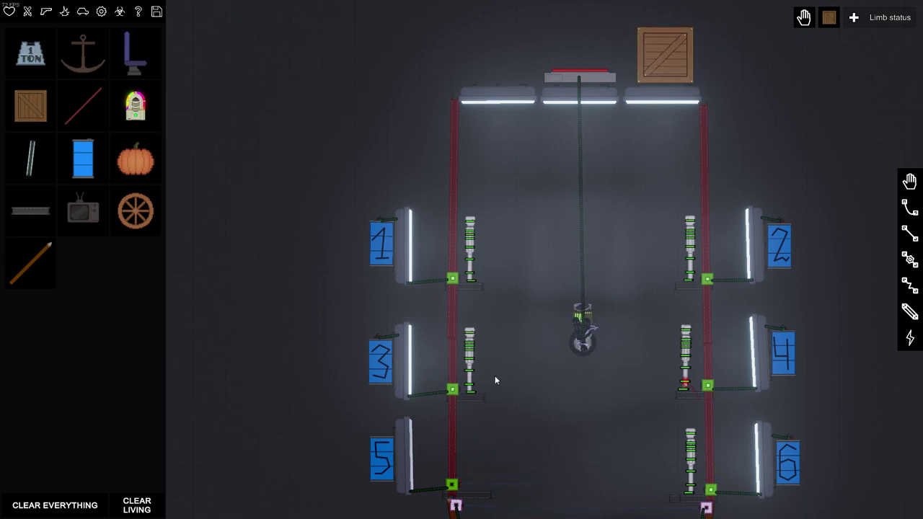
{"action": "left_click", "coordinate": [589, 75]}
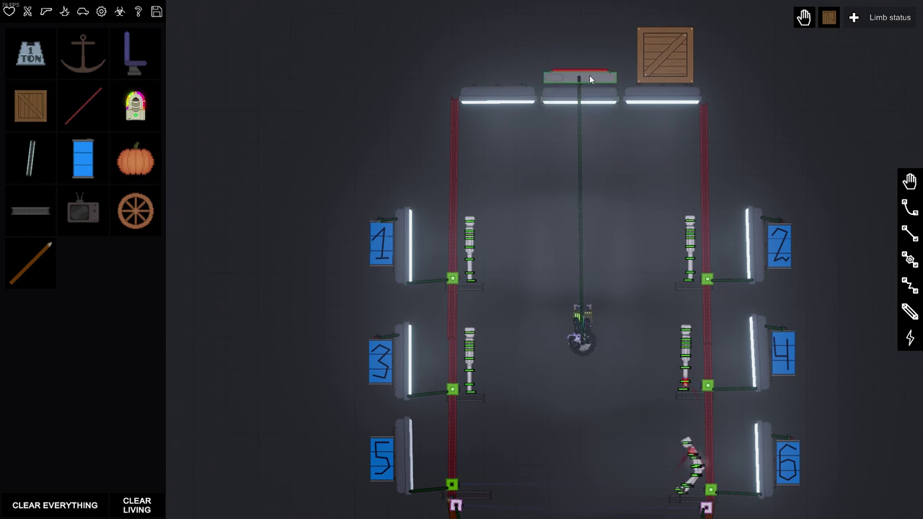
{"action": "left_click", "coordinate": [589, 75]}
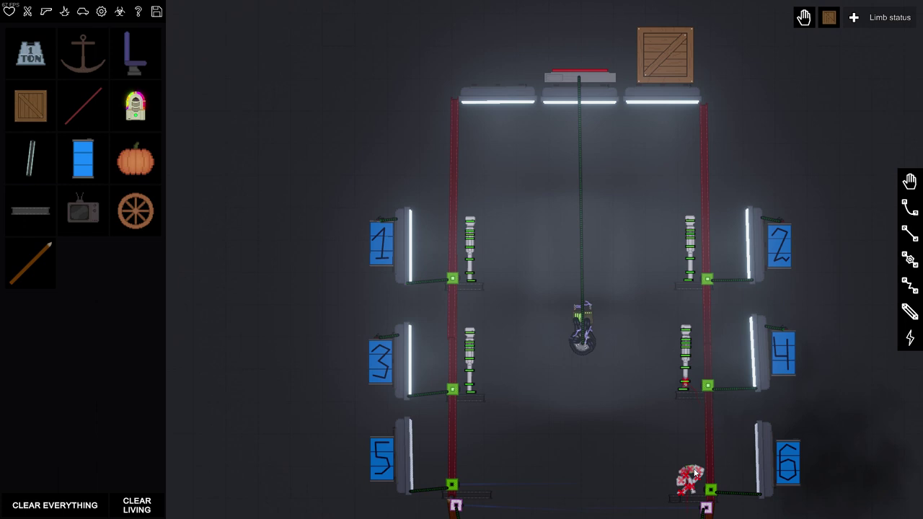
{"action": "mouse_move", "coordinate": [688, 480]}
{"action": "left_mouse_down"}
{"action": "mouse_move", "coordinate": [647, 499]}
{"action": "mouse_move", "coordinate": [642, 517]}
{"action": "left_mouse_up"}
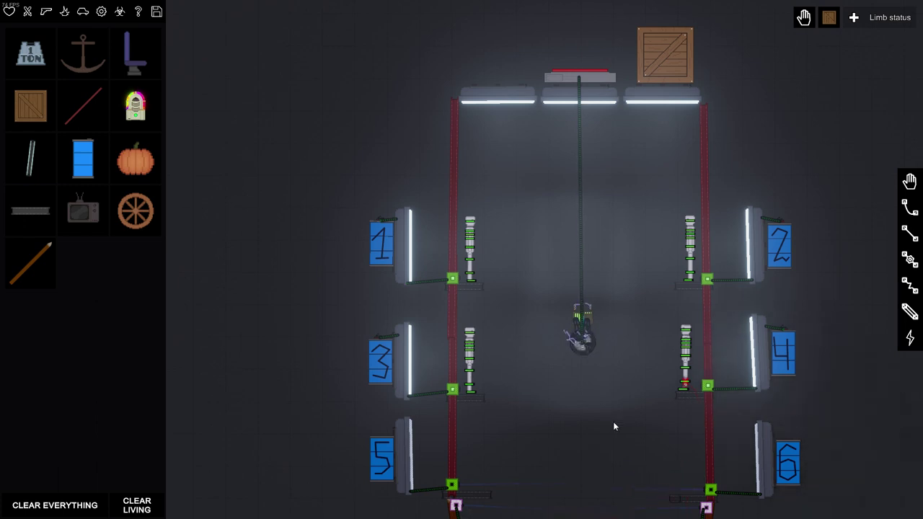
{"action": "left_click", "coordinate": [578, 74]}
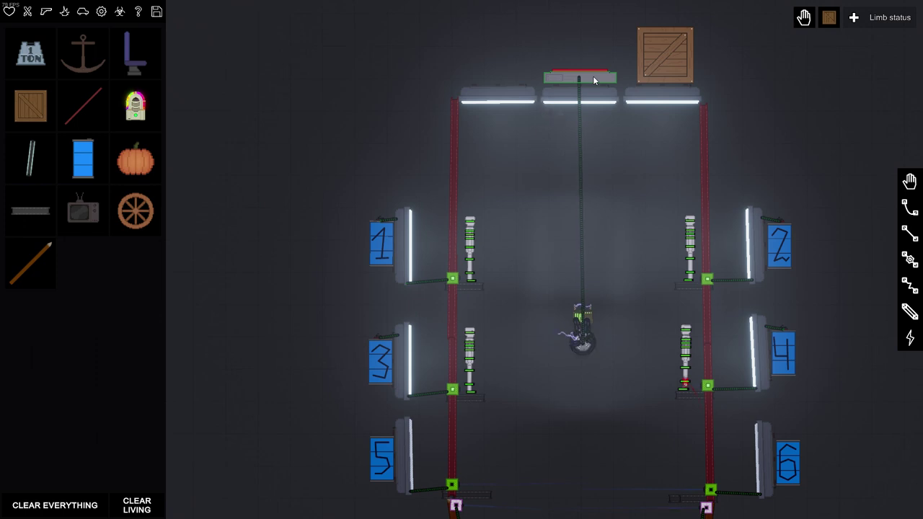
{"action": "left_click", "coordinate": [588, 170]}
{"action": "left_click", "coordinate": [599, 81]}
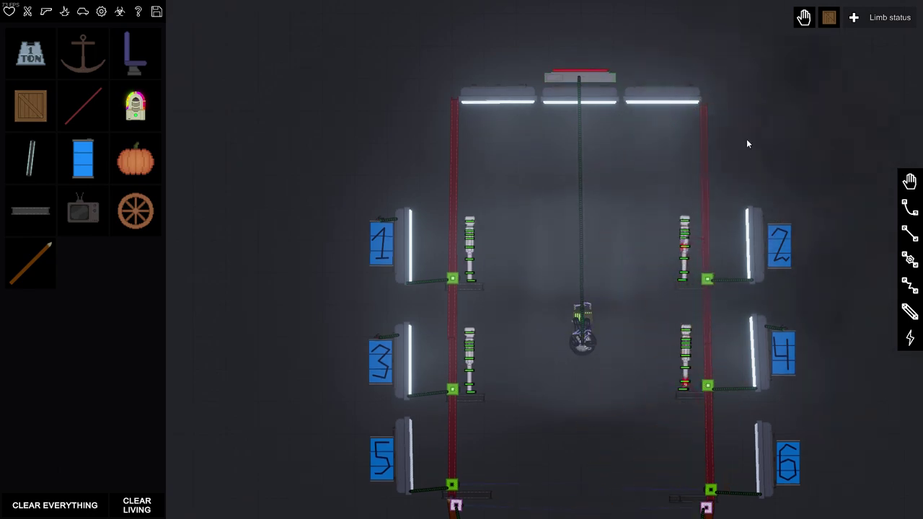
{"action": "scroll", "coordinate": [697, 252], "scroll_direction": "up", "scroll_amount": 5}
{"action": "scroll", "coordinate": [694, 245], "scroll_direction": "down", "scroll_amount": 5}
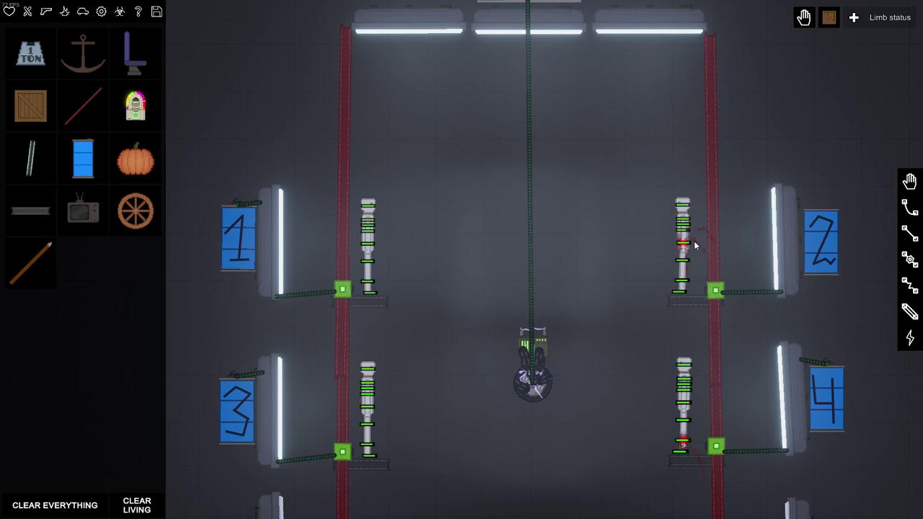
{"action": "scroll", "coordinate": [649, 199], "scroll_direction": "down", "scroll_amount": 2}
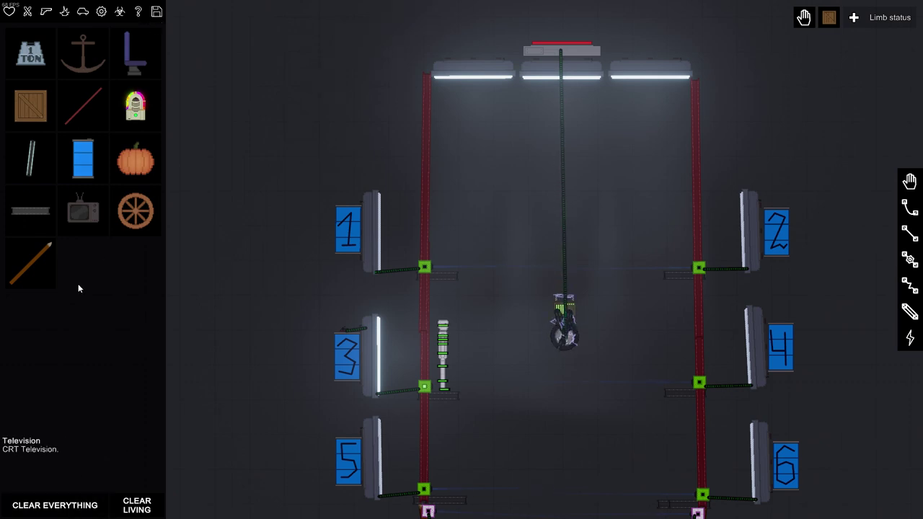
Clear the room and place the saved Electric Chair contraption from Local saves
{"action": "left_click", "coordinate": [32, 508]}
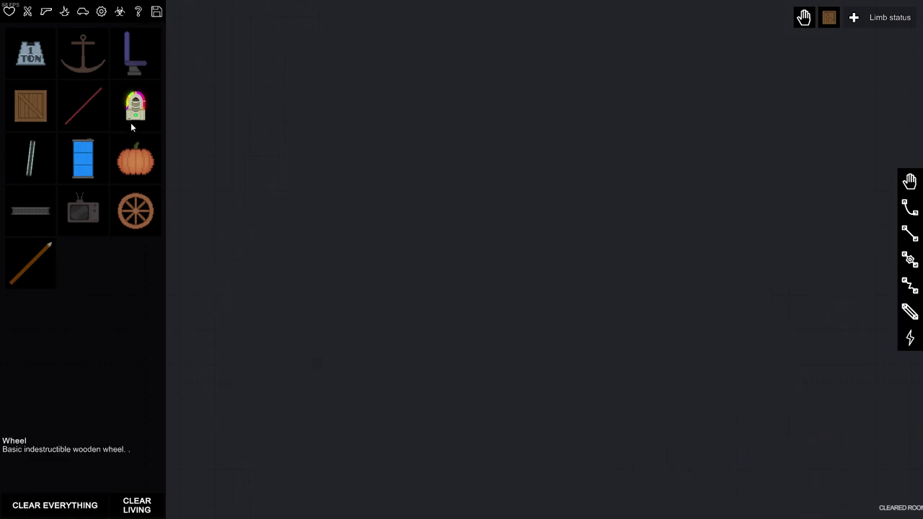
{"action": "left_click", "coordinate": [157, 12]}
{"action": "left_click", "coordinate": [31, 52]}
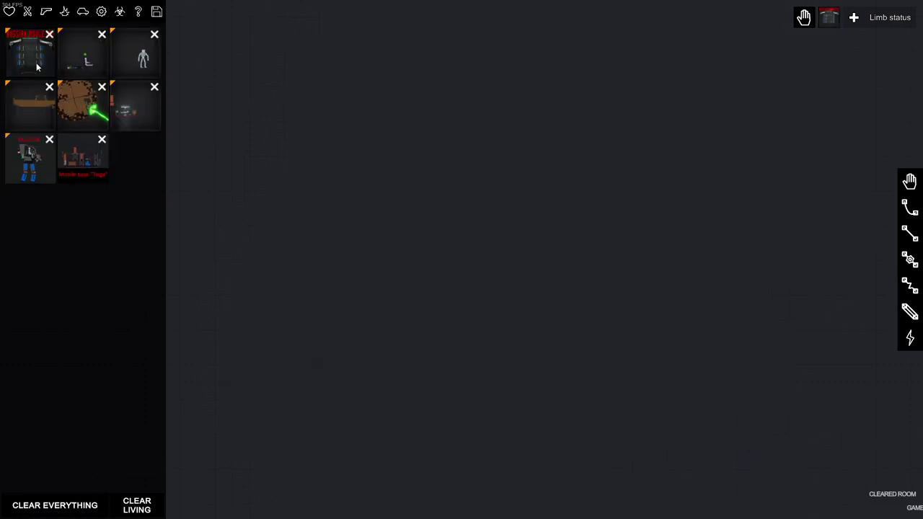
{"action": "left_click", "coordinate": [504, 166]}
{"action": "scroll", "coordinate": [514, 168], "scroll_direction": "down", "scroll_amount": 4}
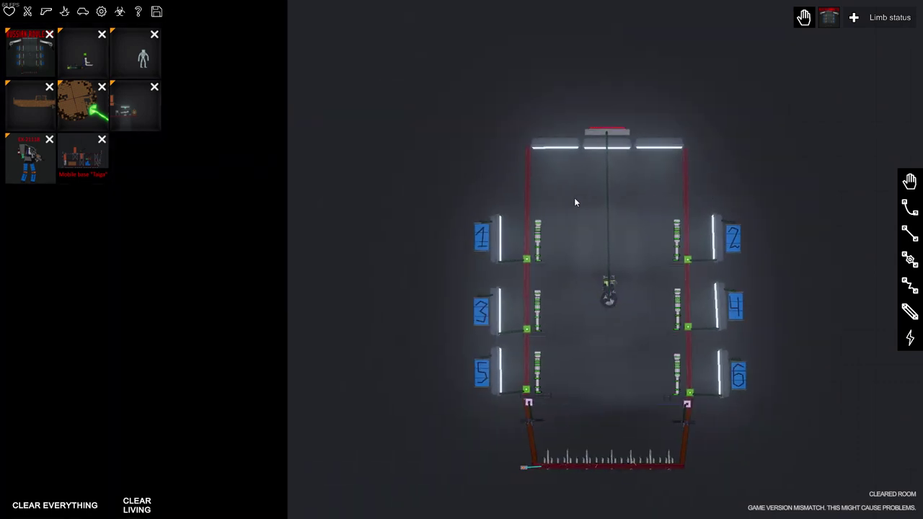
{"action": "scroll", "coordinate": [574, 197], "scroll_direction": "up", "scroll_amount": 2}
{"action": "scroll", "coordinate": [542, 214], "scroll_direction": "up", "scroll_amount": 2}
{"action": "scroll", "coordinate": [505, 271], "scroll_direction": "up", "scroll_amount": 2}
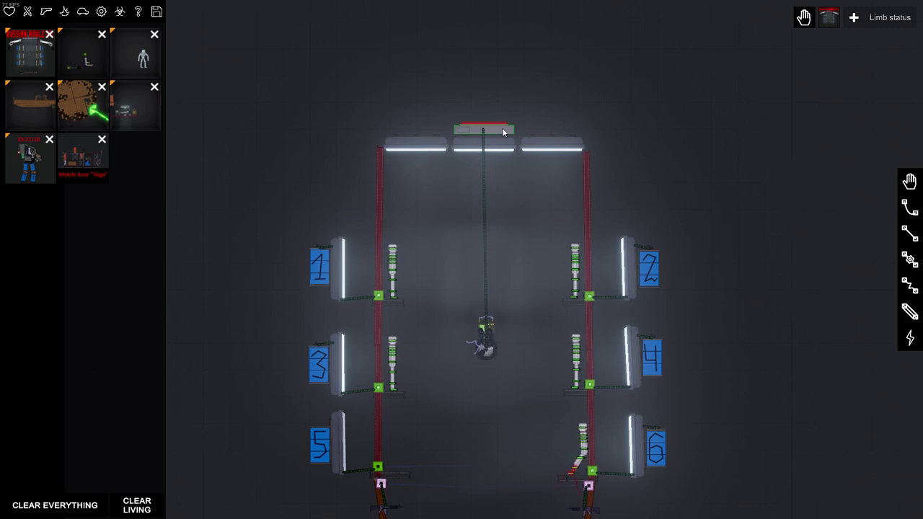
Fire the roulette trigger with F at the station 1 victim
{"action": "key", "text": "f"}
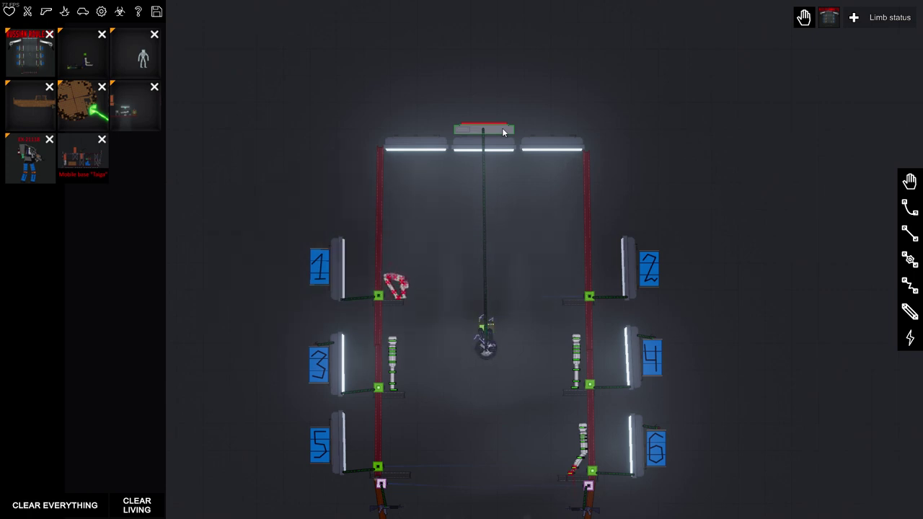
{"action": "scroll", "coordinate": [426, 265], "scroll_direction": "up", "scroll_amount": 2}
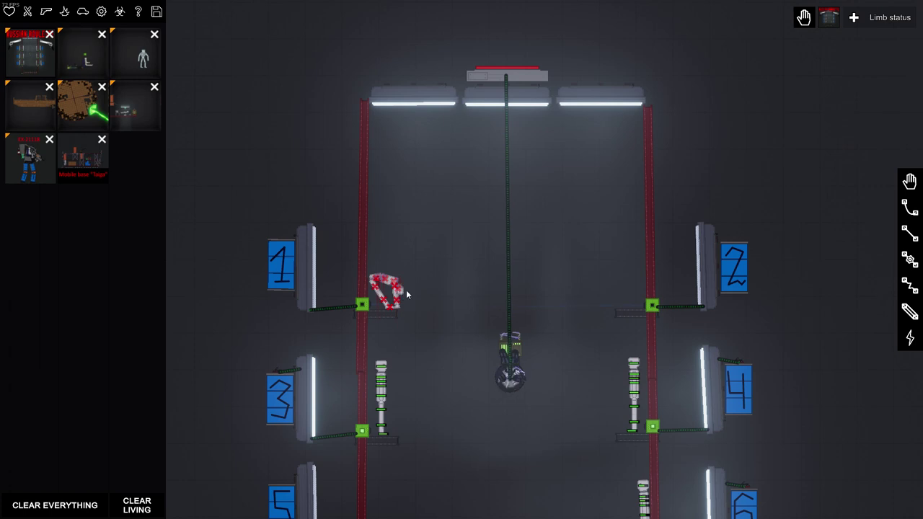
Drag the dead victim into the spike pit and strike the pit with lightning
{"action": "mouse_move", "coordinate": [406, 290]}
{"action": "left_mouse_down"}
{"action": "mouse_move", "coordinate": [434, 276]}
{"action": "mouse_move", "coordinate": [473, 279]}
{"action": "mouse_move", "coordinate": [569, 436]}
{"action": "left_mouse_up"}
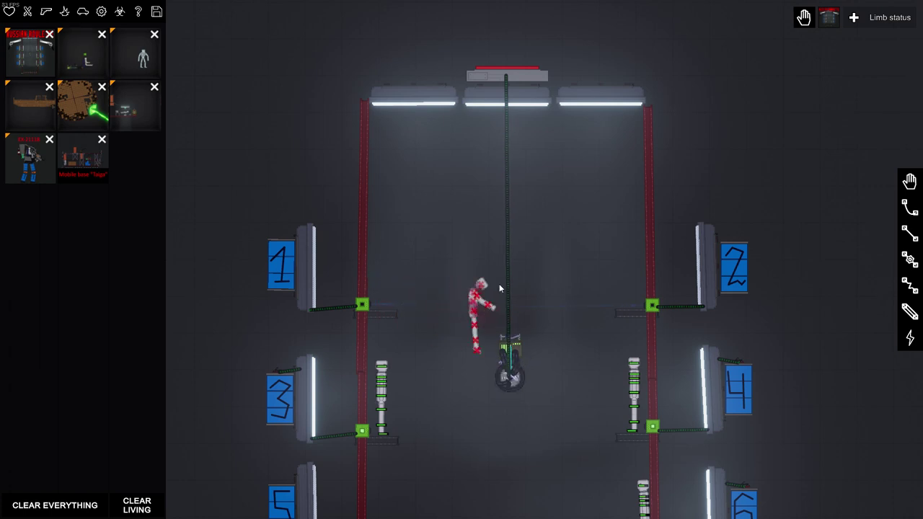
{"action": "scroll", "coordinate": [569, 436], "scroll_direction": "down", "scroll_amount": 3}
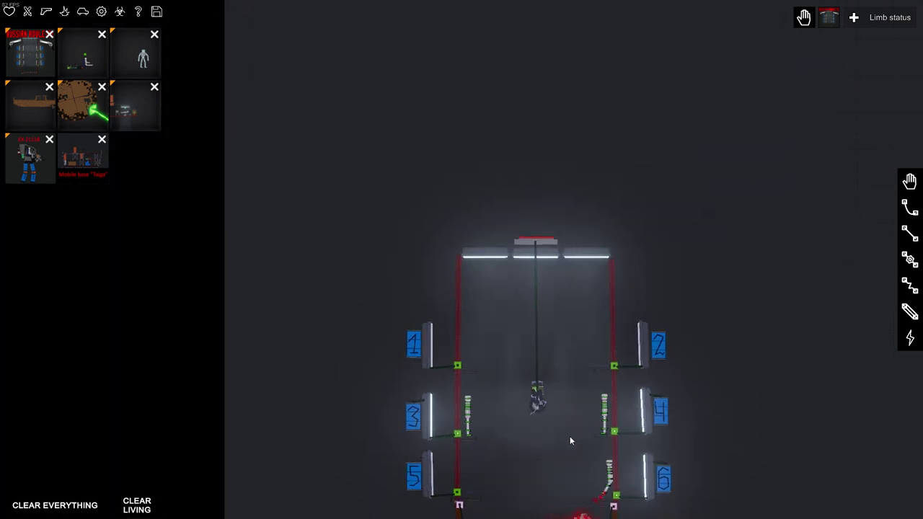
{"action": "scroll", "coordinate": [569, 436], "scroll_direction": "down", "scroll_amount": 2}
{"action": "scroll", "coordinate": [570, 436], "scroll_direction": "up", "scroll_amount": 3}
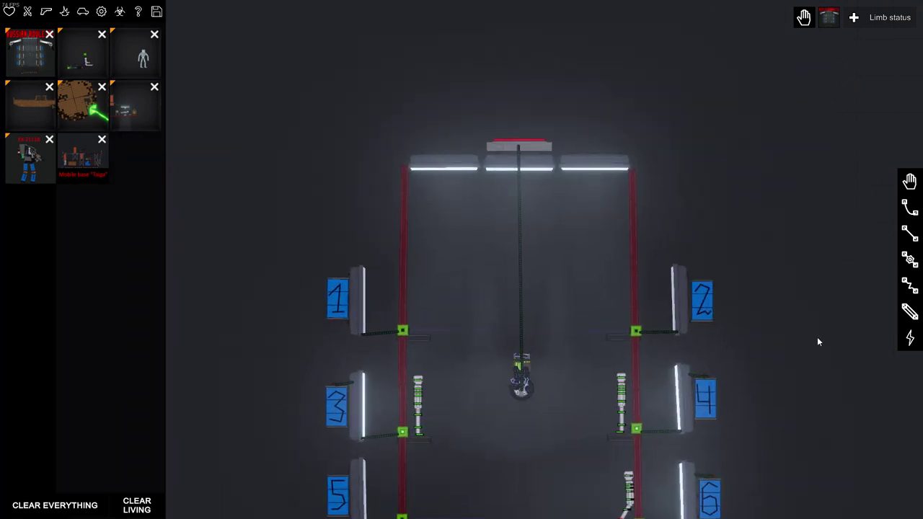
{"action": "scroll", "coordinate": [776, 359], "scroll_direction": "down", "scroll_amount": 2}
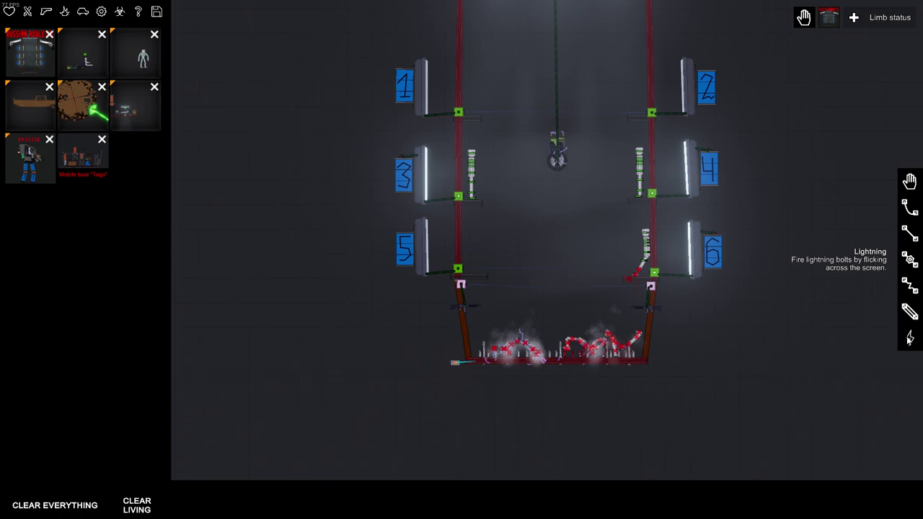
{"action": "left_click", "coordinate": [910, 338]}
{"action": "left_click", "coordinate": [586, 347]}
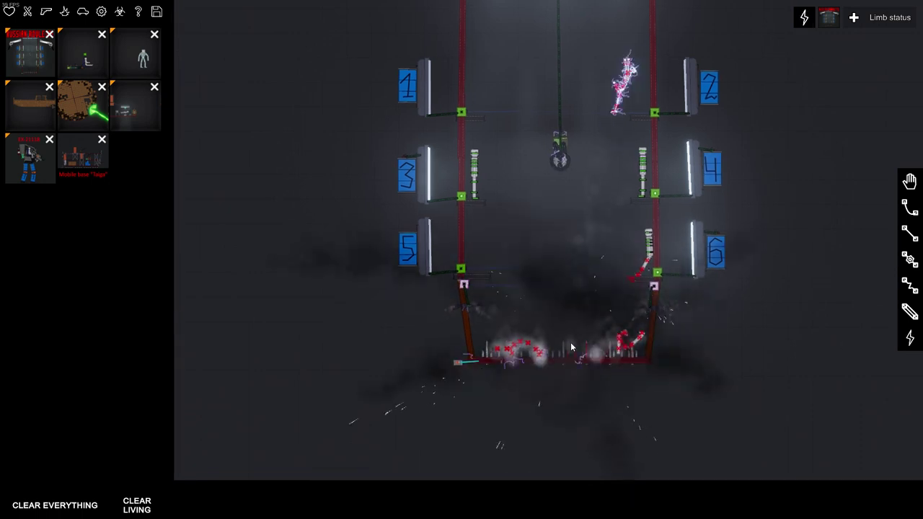
{"action": "scroll", "coordinate": [572, 336], "scroll_direction": "up", "scroll_amount": 5}
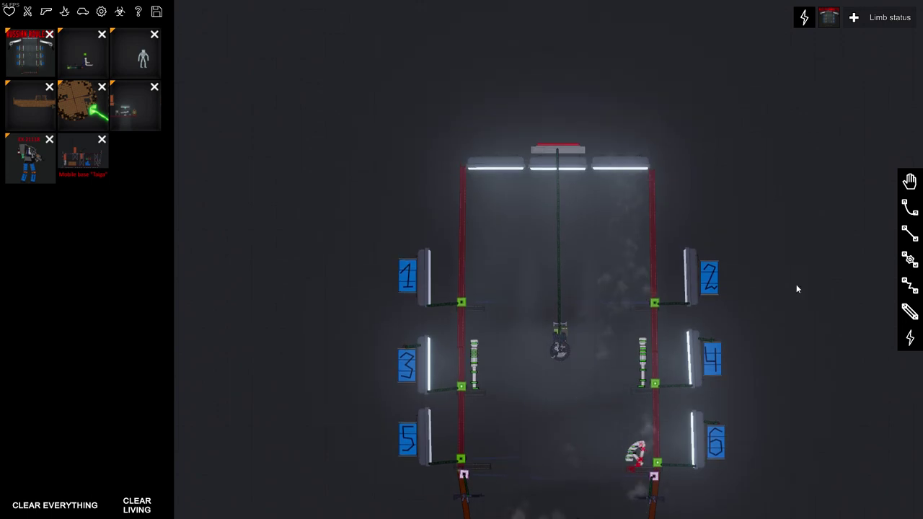
{"action": "left_click_drag", "start_coordinate": [840, 223], "coordinate": [831, 308]}
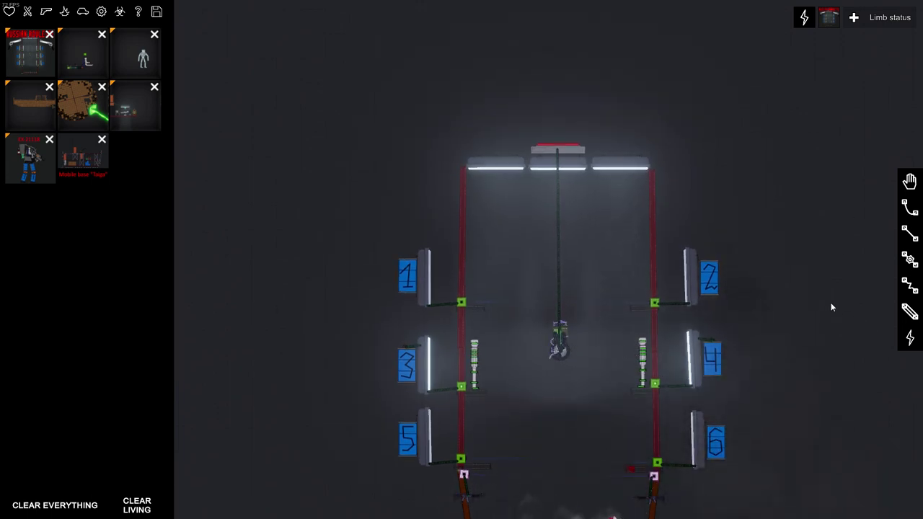
{"action": "scroll", "coordinate": [831, 308], "scroll_direction": "down", "scroll_amount": 2}
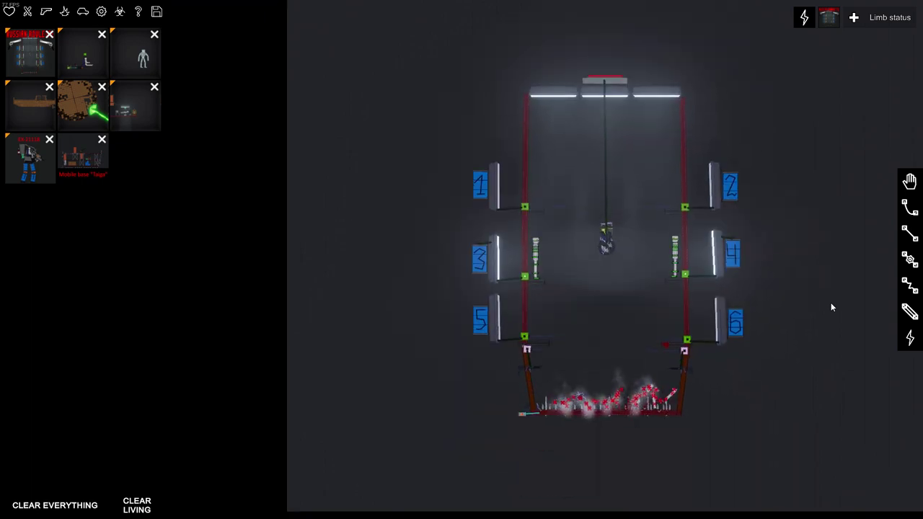
{"action": "scroll", "coordinate": [831, 308], "scroll_direction": "up", "scroll_amount": 4}
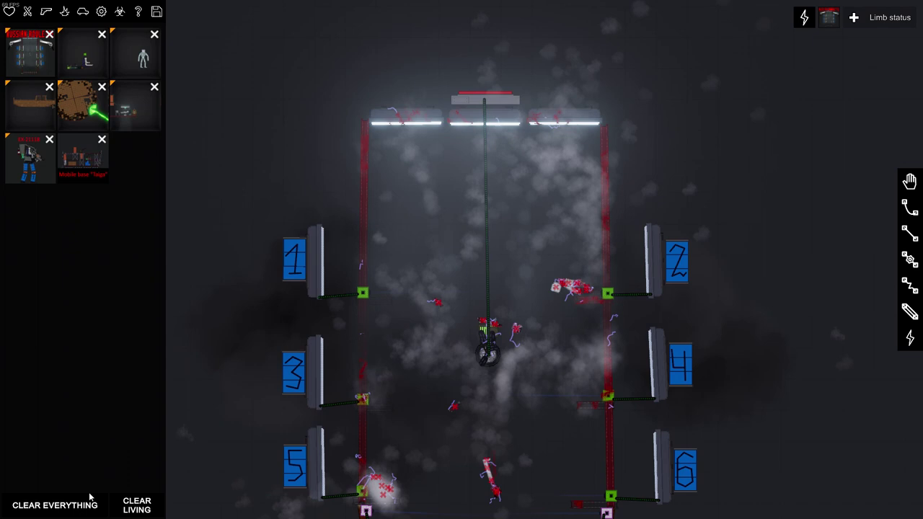
Clear the room and respawn the saved roulette contraption
{"action": "left_click", "coordinate": [54, 505]}
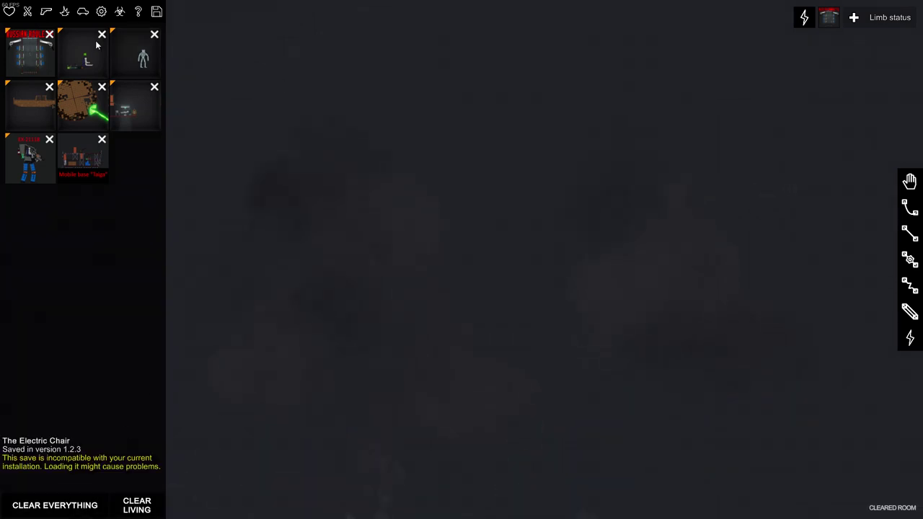
{"action": "left_click", "coordinate": [583, 125]}
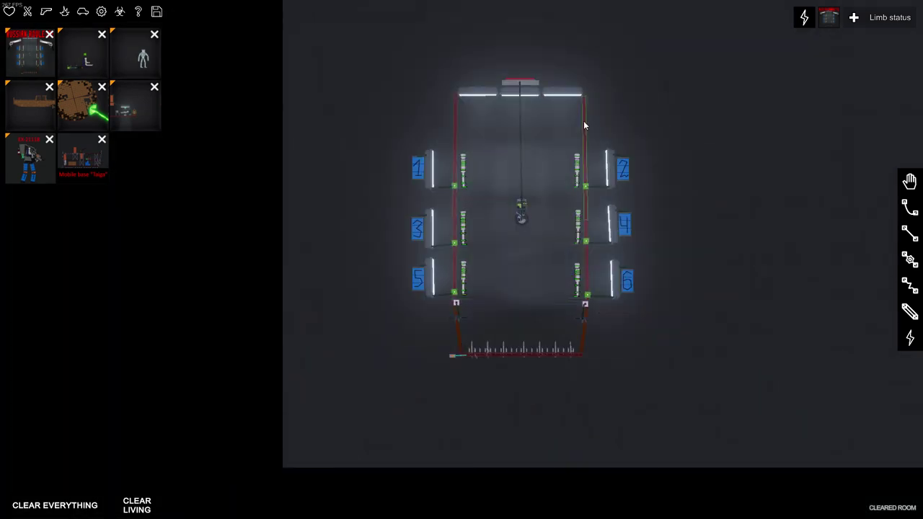
{"action": "scroll", "coordinate": [583, 124], "scroll_direction": "up", "scroll_amount": 4}
{"action": "left_click", "coordinate": [908, 182]}
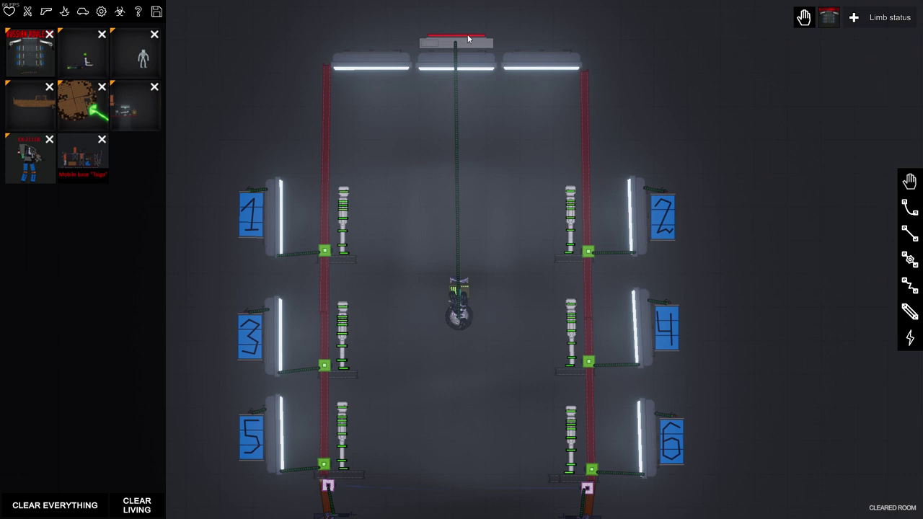
Fire the roulette repeatedly, hitting stations 1, 3, 5 and 6, then fling station 6's gore away
{"action": "key", "text": "f"}
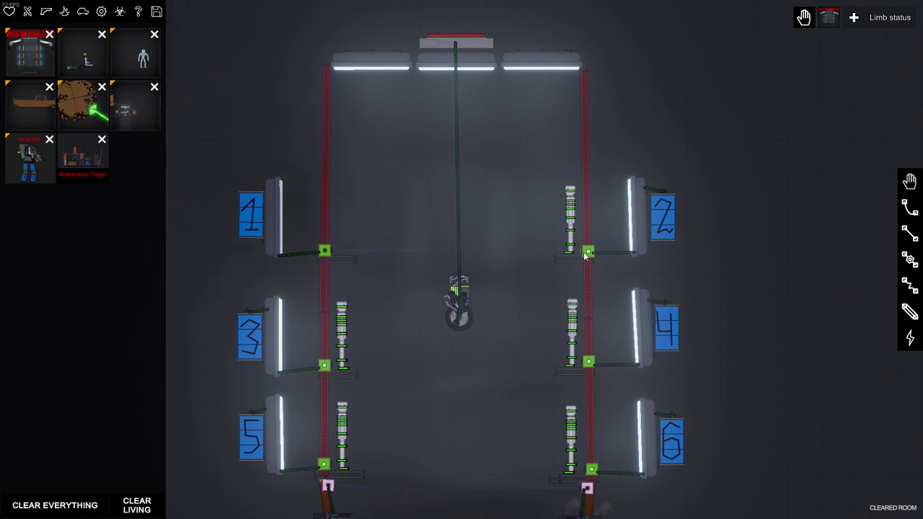
{"action": "key", "text": "f"}
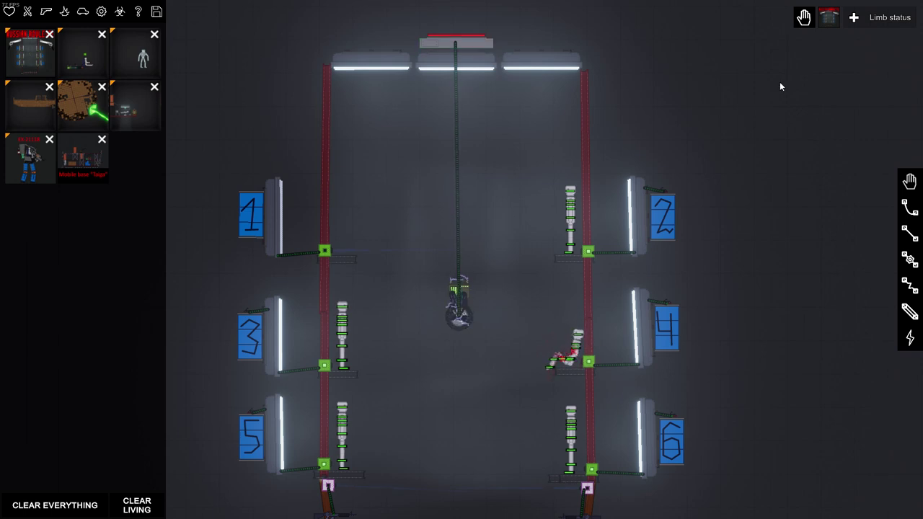
{"action": "mouse_move", "coordinate": [556, 361]}
{"action": "left_mouse_down"}
{"action": "mouse_move", "coordinate": [561, 339]}
{"action": "mouse_move", "coordinate": [553, 345]}
{"action": "left_mouse_up"}
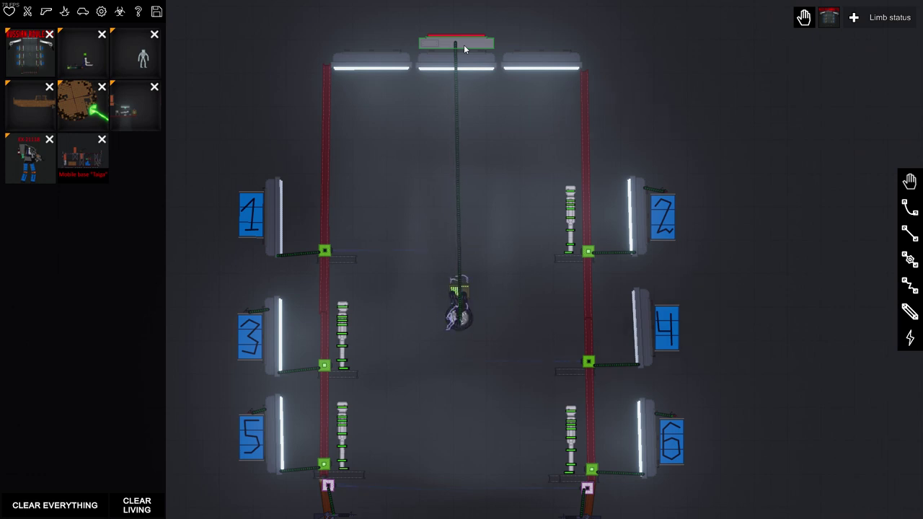
{"action": "key", "text": "f"}
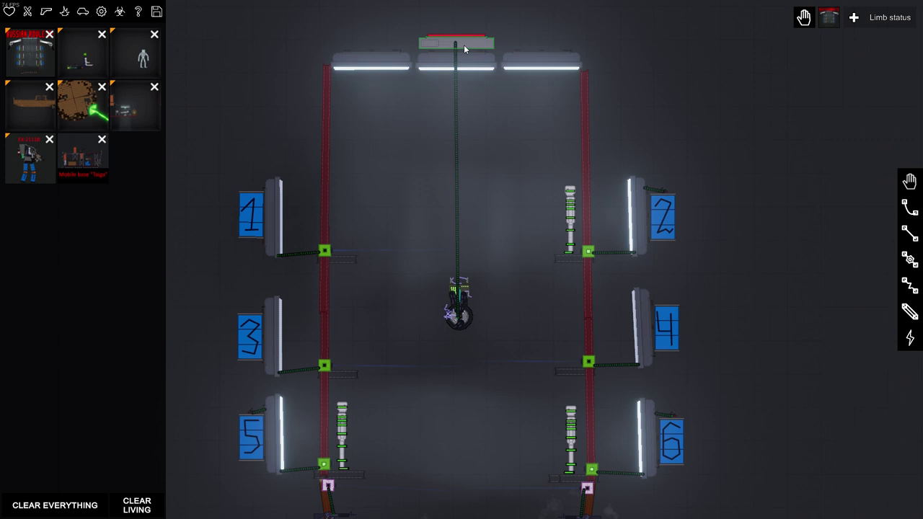
{"action": "key", "text": "f"}
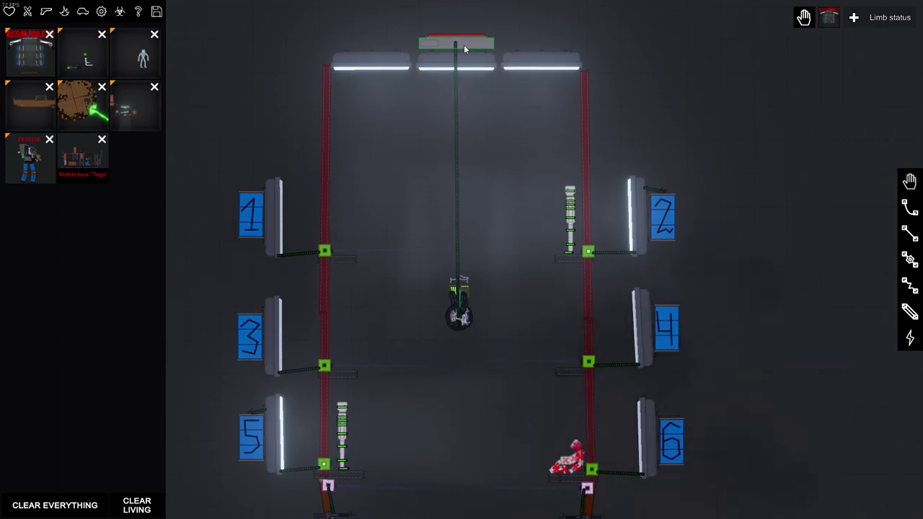
{"action": "key", "text": "f"}
{"action": "key", "text": "f"}
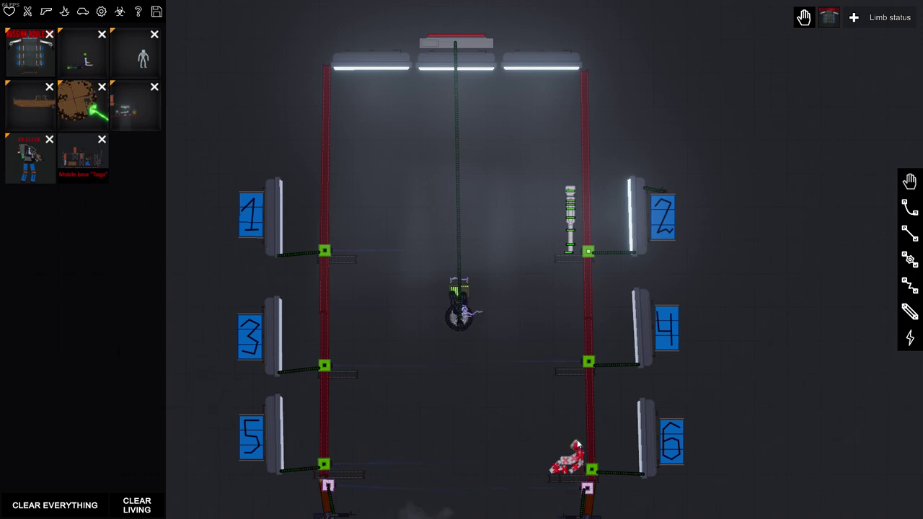
{"action": "left_click_drag", "start_coordinate": [577, 441], "coordinate": [482, 443]}
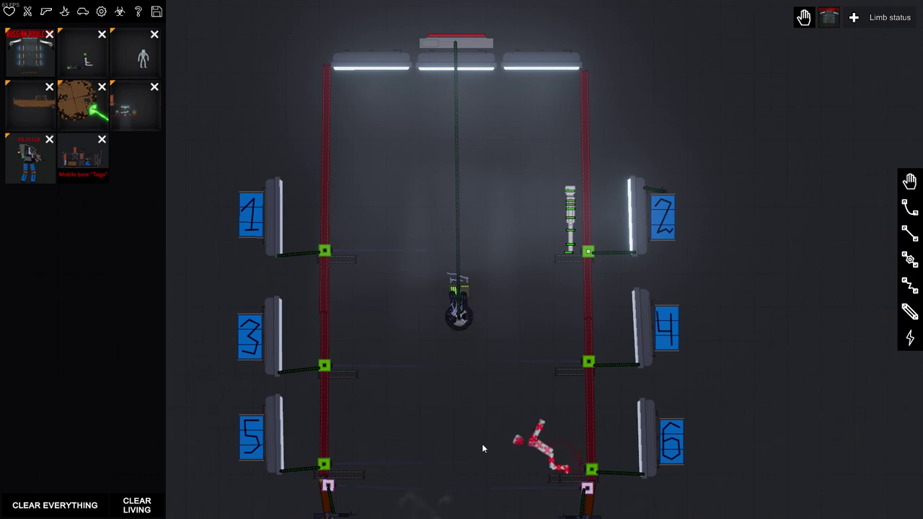
Spawn a sword from Melee, drop it at the arena centre, and reopen the saves list
{"action": "left_click", "coordinate": [28, 11]}
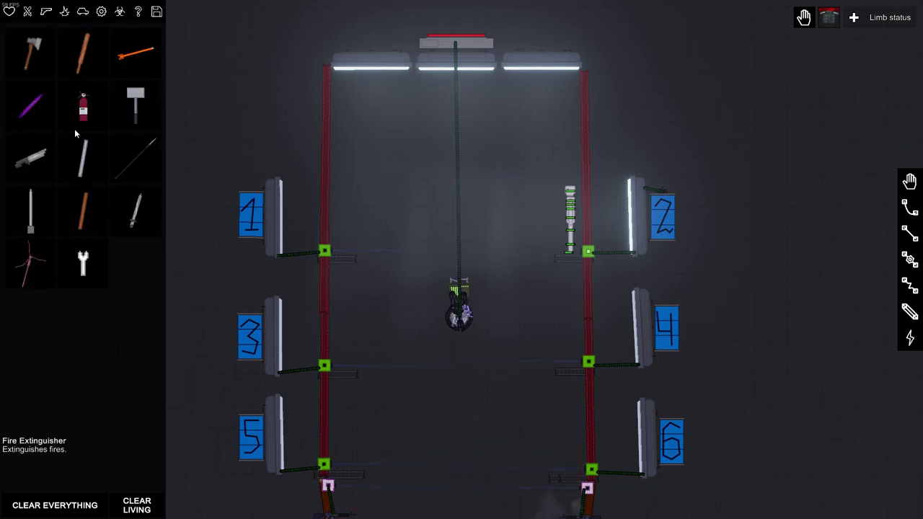
{"action": "left_click", "coordinate": [339, 205]}
{"action": "mouse_move", "coordinate": [345, 217]}
{"action": "left_mouse_down"}
{"action": "mouse_move", "coordinate": [539, 210]}
{"action": "mouse_move", "coordinate": [486, 201]}
{"action": "mouse_move", "coordinate": [482, 182]}
{"action": "left_mouse_up"}
{"action": "key", "text": "s"}
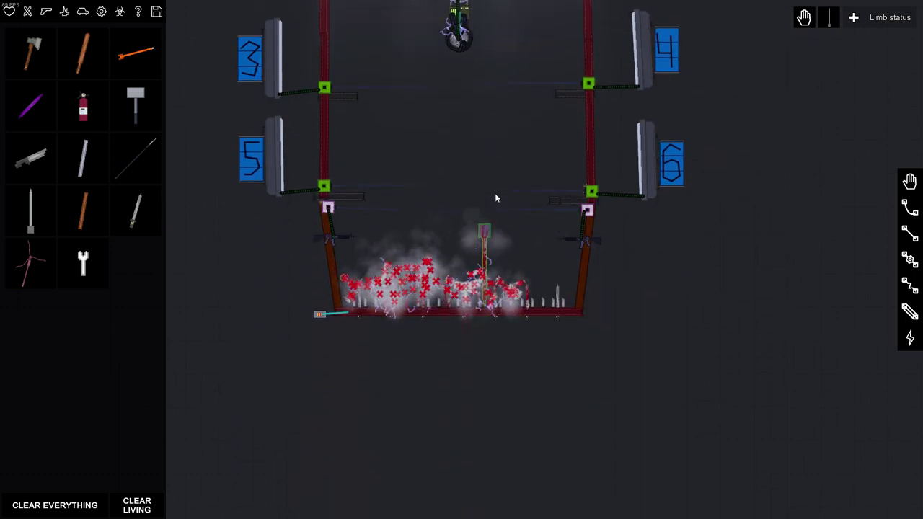
{"action": "key", "text": "w"}
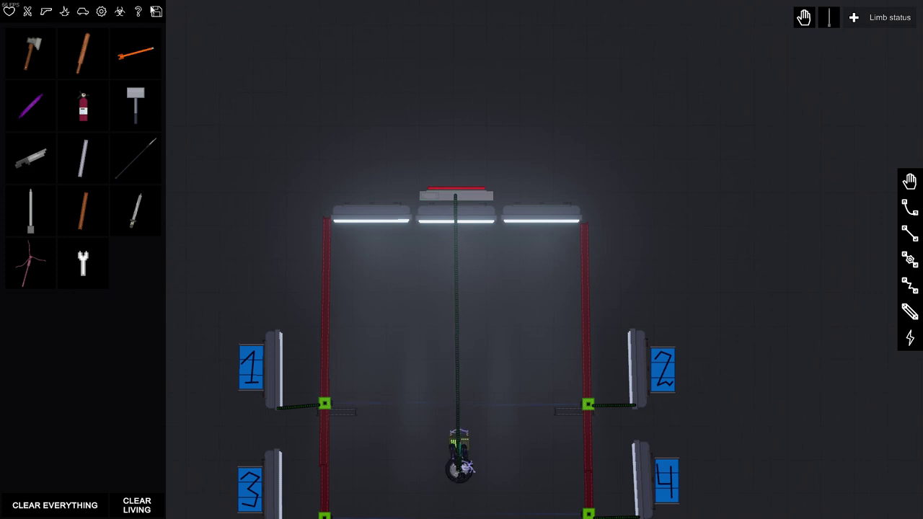
{"action": "left_click", "coordinate": [156, 11]}
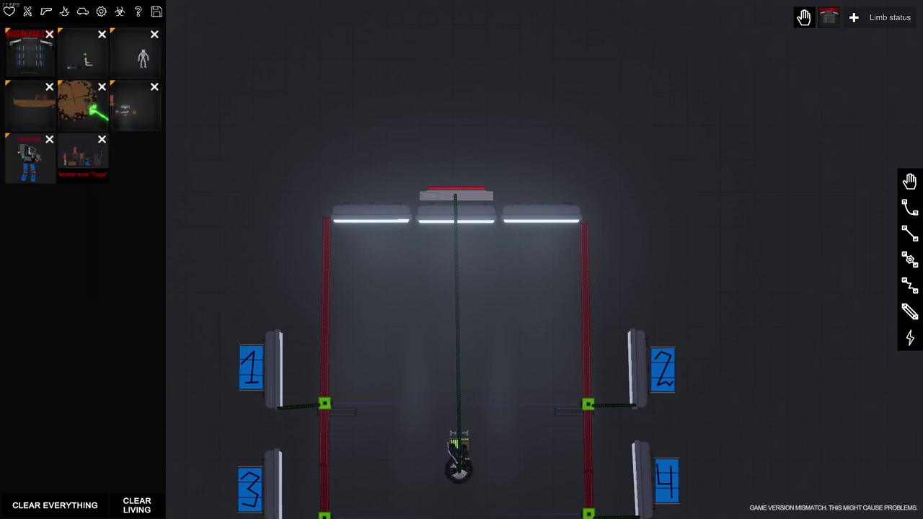
Clear the map and respawn the saved roulette arena, framing it with the spike pit
{"action": "left_click", "coordinate": [55, 505]}
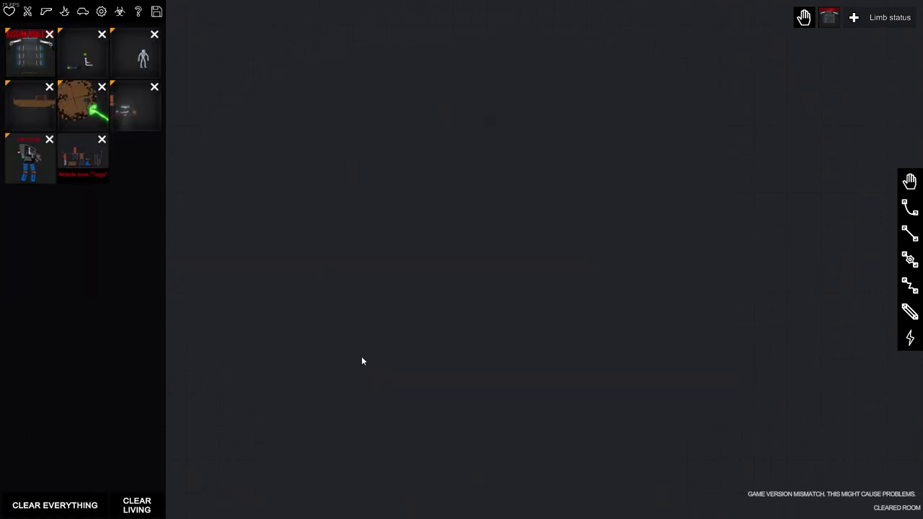
{"action": "left_click", "coordinate": [502, 301]}
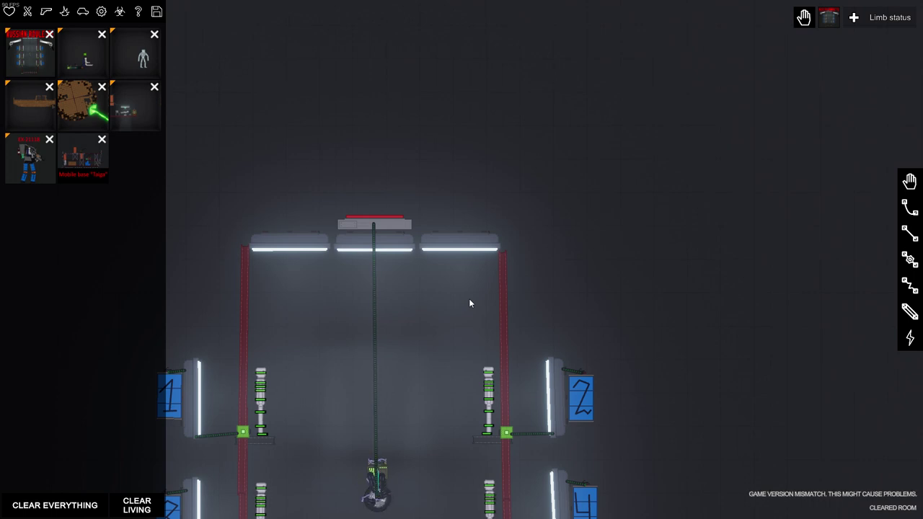
{"action": "scroll", "coordinate": [469, 298], "scroll_direction": "down", "scroll_amount": 4}
{"action": "left_click_drag", "start_coordinate": [423, 296], "coordinate": [579, 126]}
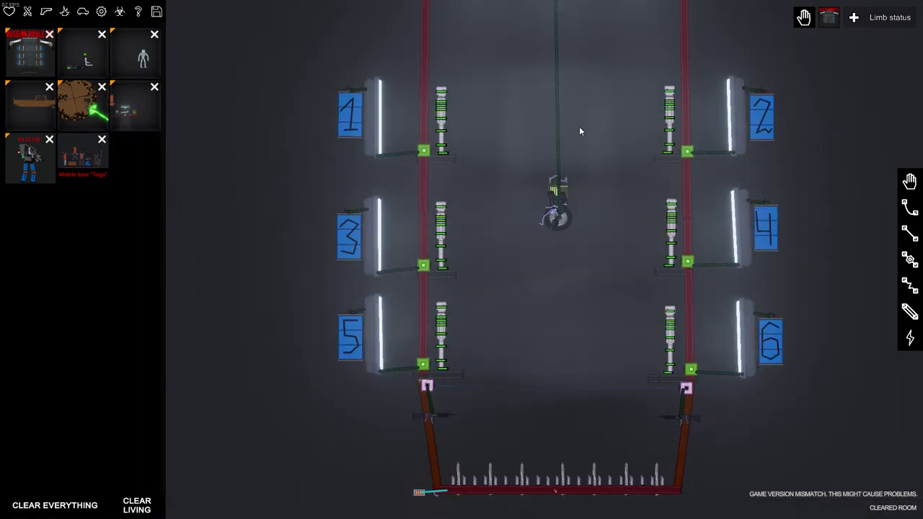
Trigger the roulette mechanism from the top button and fire at the station 1 victim
{"action": "key", "text": "w"}
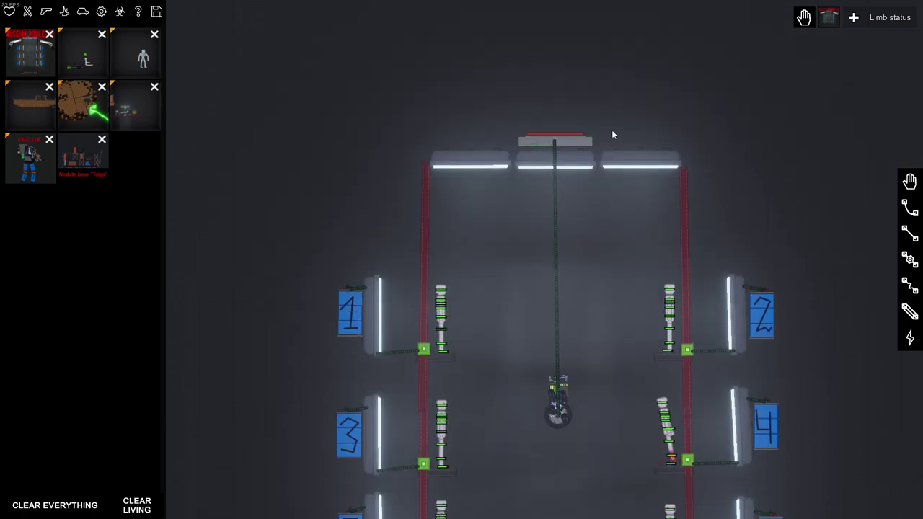
{"action": "scroll", "coordinate": [692, 246], "scroll_direction": "down", "scroll_amount": 3}
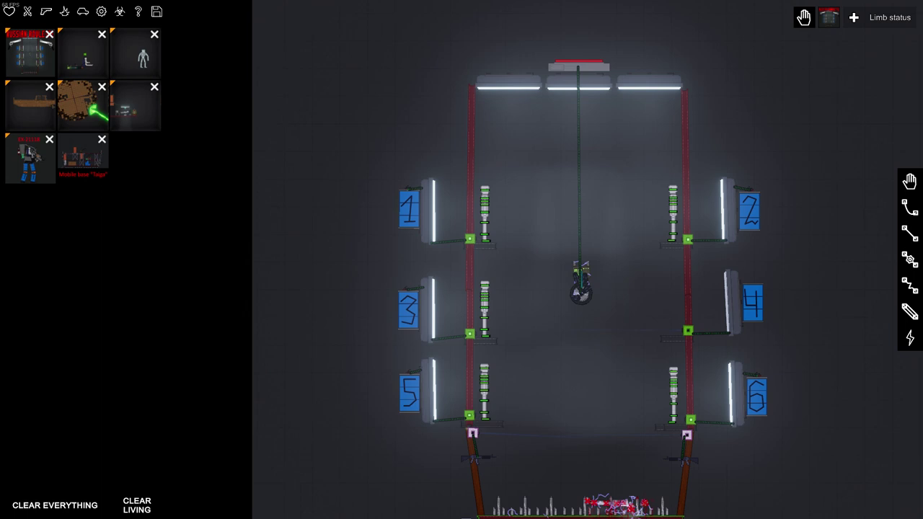
{"action": "left_click", "coordinate": [584, 69]}
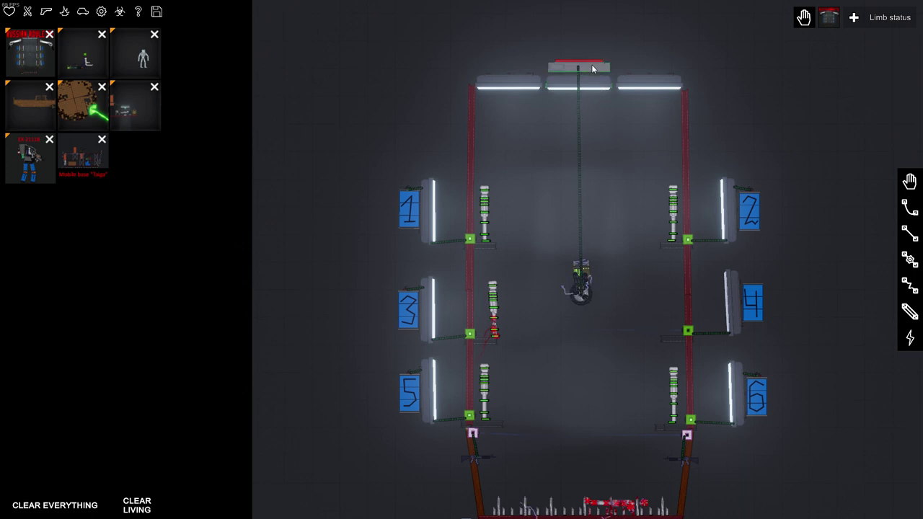
{"action": "key", "text": "f"}
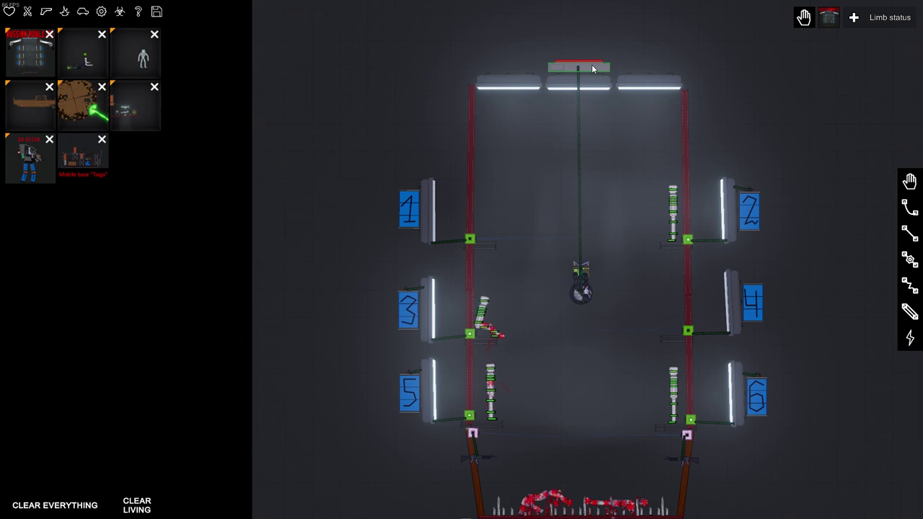
Make the station 3 victim Sit, then trigger the roulette from the top red button again
{"action": "right_click", "coordinate": [482, 315]}
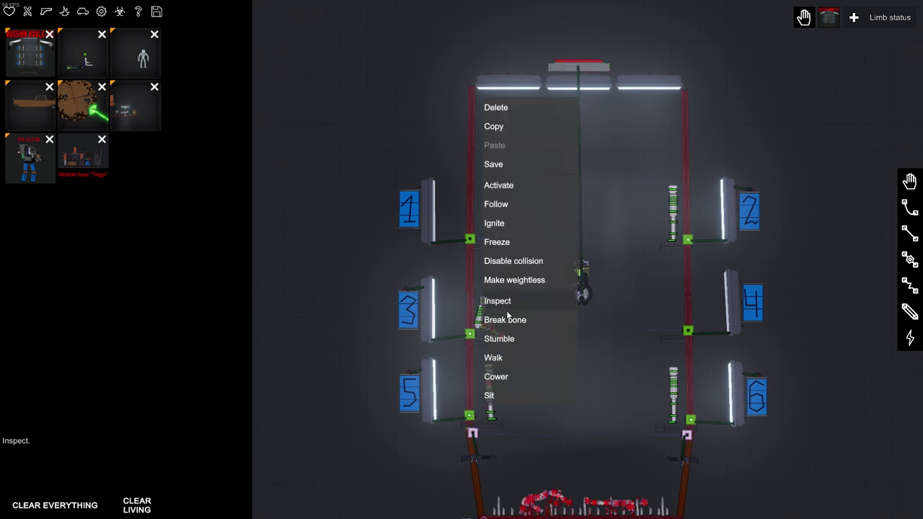
{"action": "left_click", "coordinate": [515, 389]}
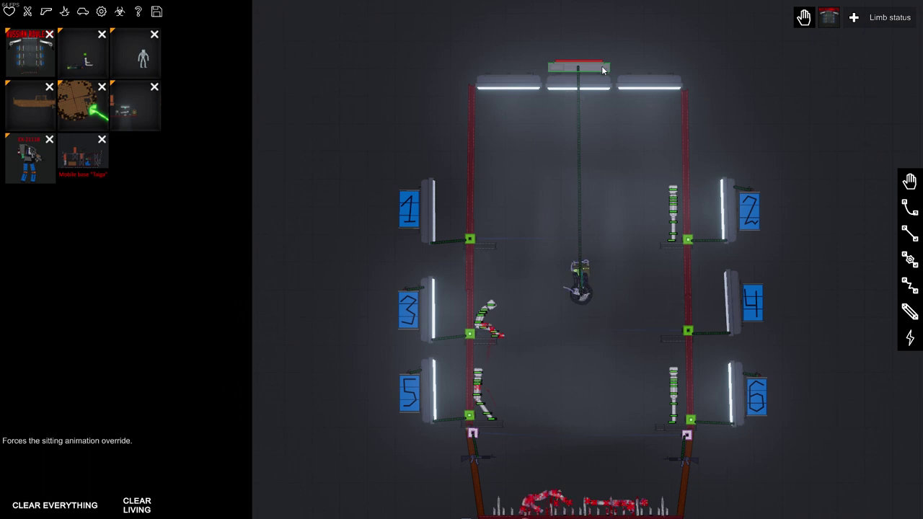
{"action": "left_click", "coordinate": [602, 70]}
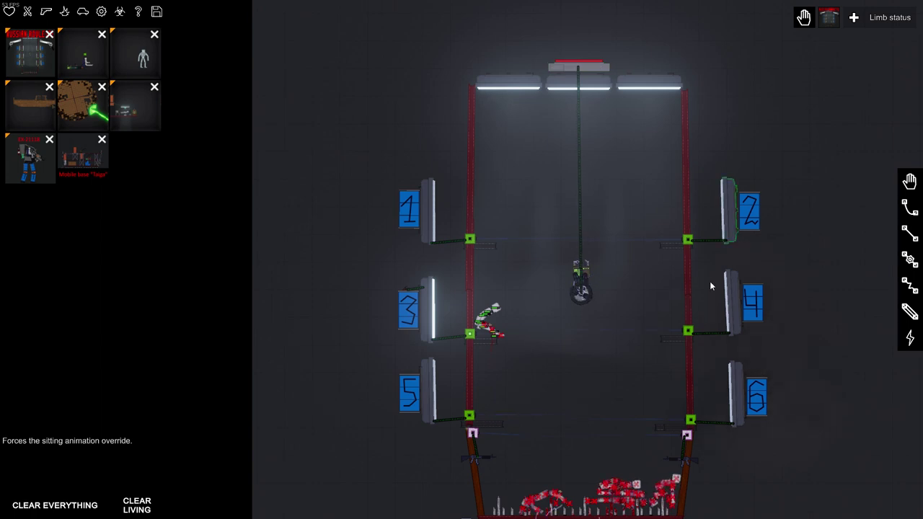
{"action": "scroll", "coordinate": [649, 338], "scroll_direction": "up", "scroll_amount": 3}
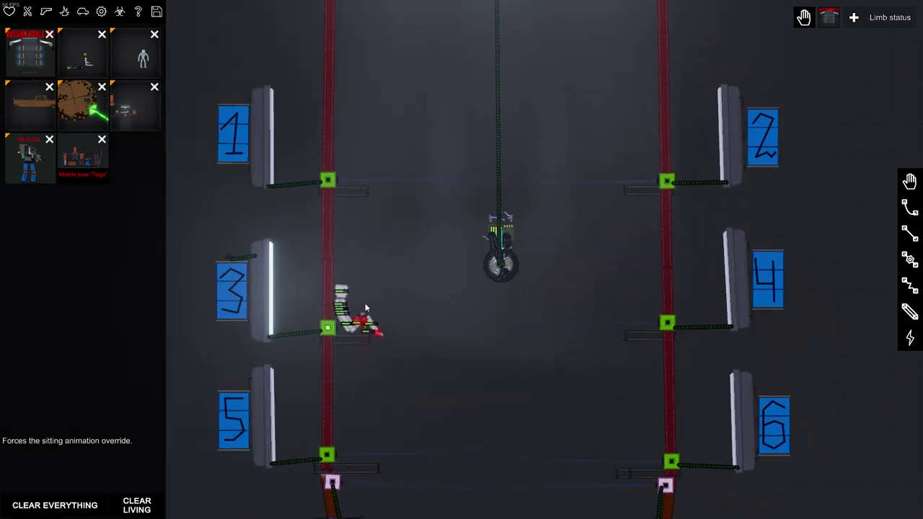
{"action": "scroll", "coordinate": [365, 303], "scroll_direction": "up", "scroll_amount": 3}
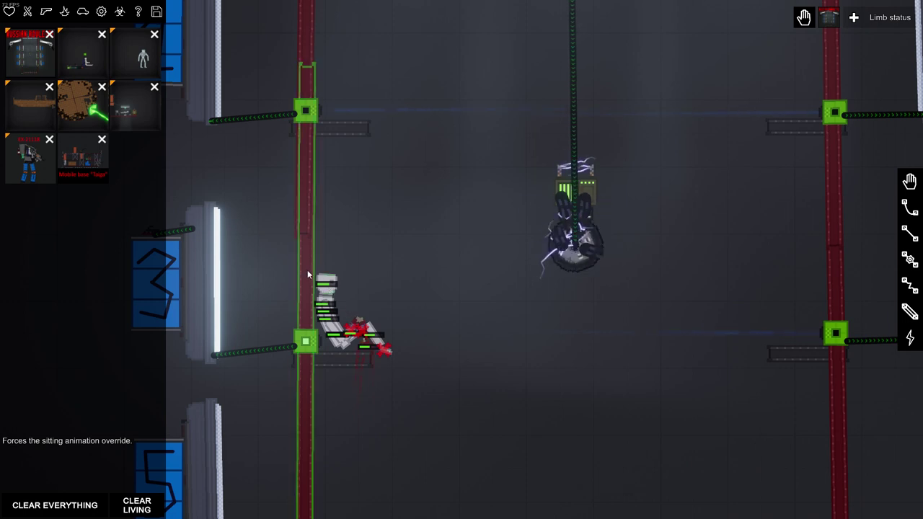
Delete the lower left I-beam under station 3 and drag its victim off to the left
{"action": "right_click", "coordinate": [308, 270]}
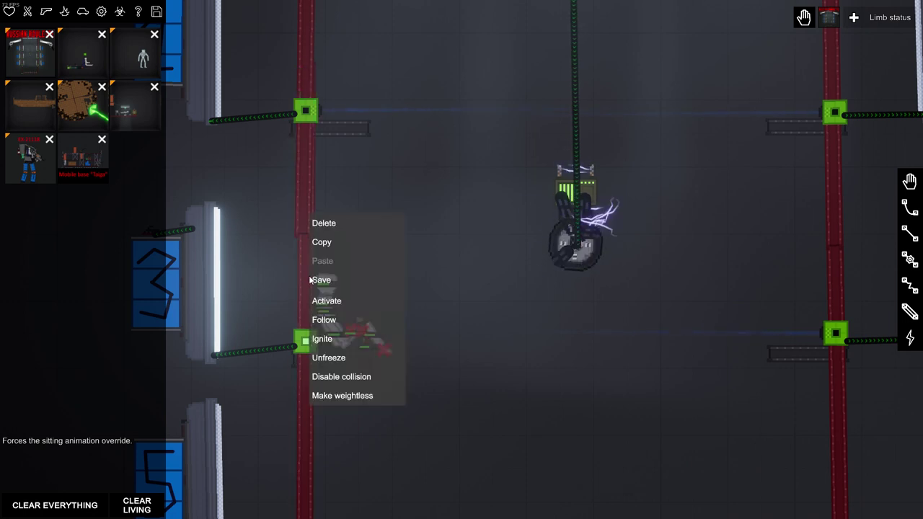
{"action": "left_click", "coordinate": [357, 224]}
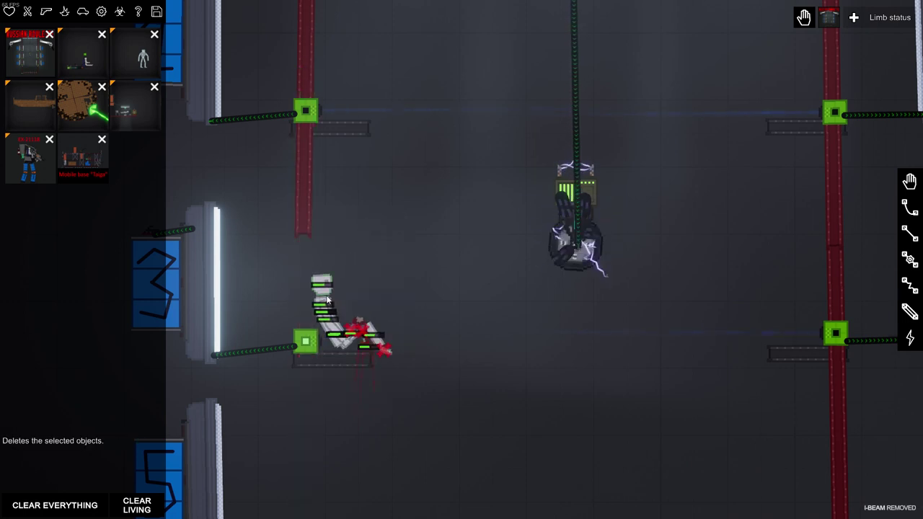
{"action": "mouse_move", "coordinate": [323, 287]}
{"action": "left_mouse_down"}
{"action": "mouse_move", "coordinate": [222, 172]}
{"action": "mouse_move", "coordinate": [55, 324]}
{"action": "left_mouse_up"}
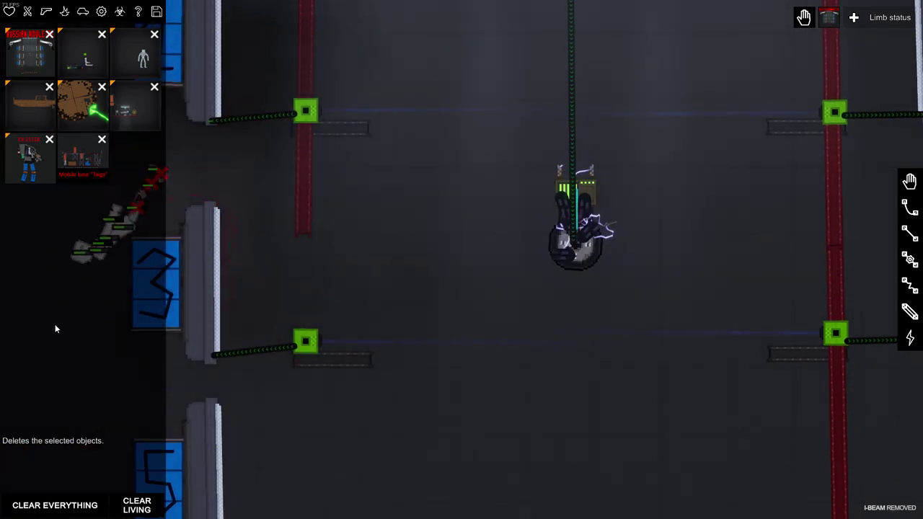
{"action": "scroll", "coordinate": [305, 347], "scroll_direction": "up", "scroll_amount": 1}
{"action": "scroll", "coordinate": [305, 347], "scroll_direction": "down", "scroll_amount": 3}
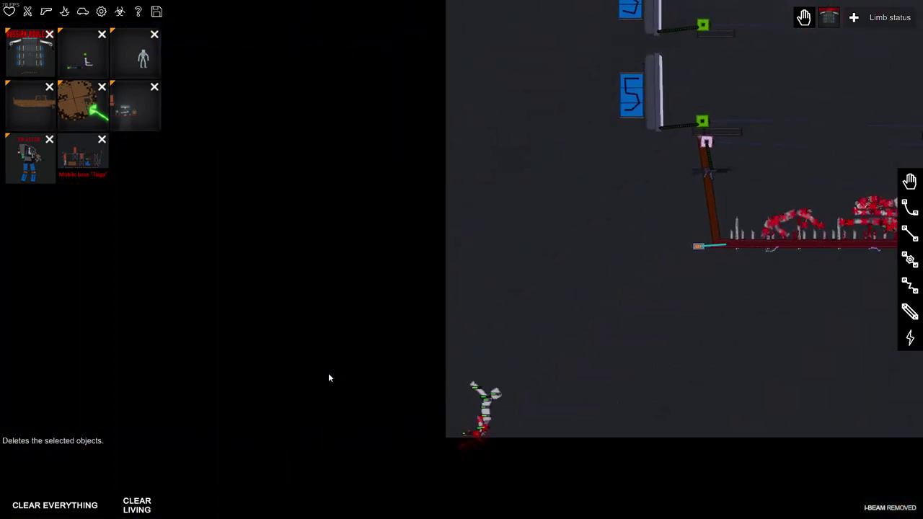
{"action": "scroll", "coordinate": [598, 382], "scroll_direction": "down", "scroll_amount": 4}
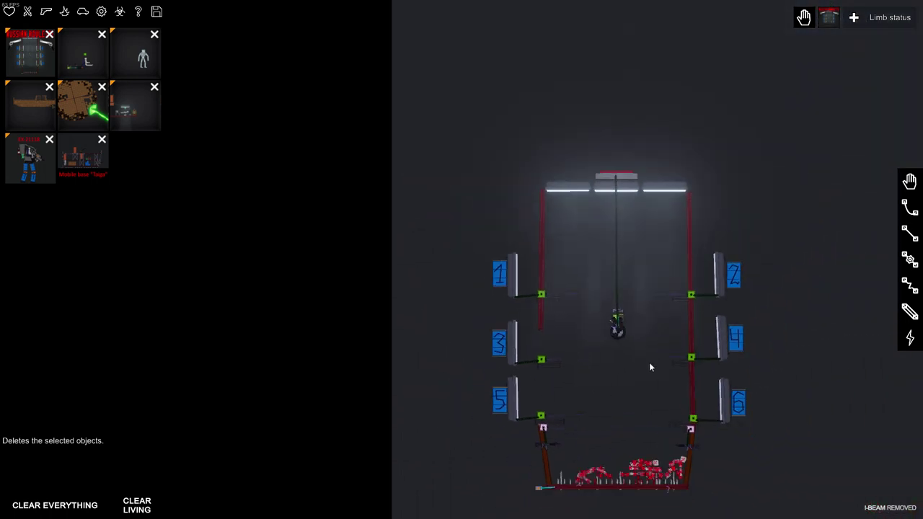